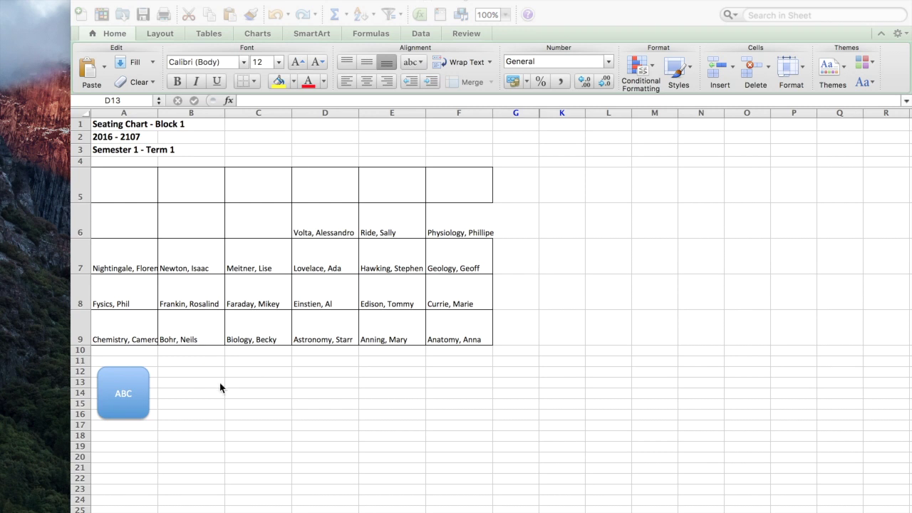
# Unhide the hidden columns between G and K on the seating chart sheet
pyautogui.click(227, 405)
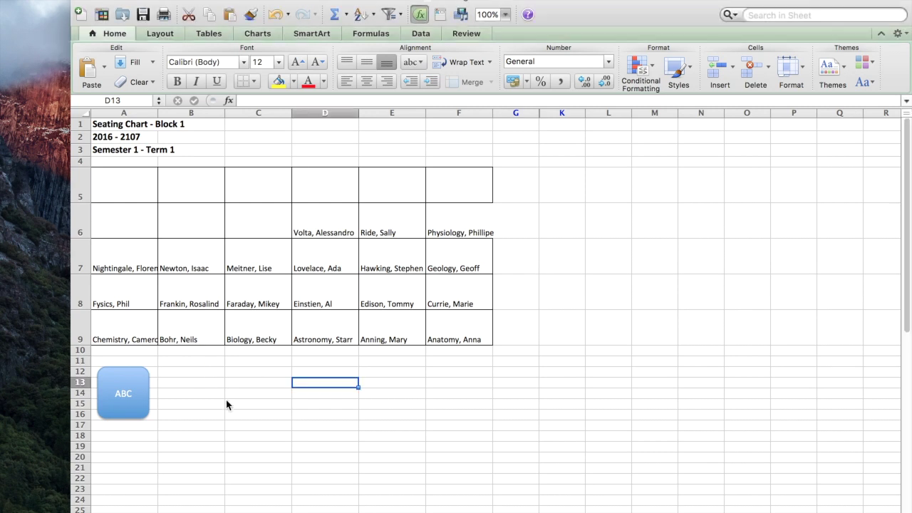
pyautogui.click(190, 505)
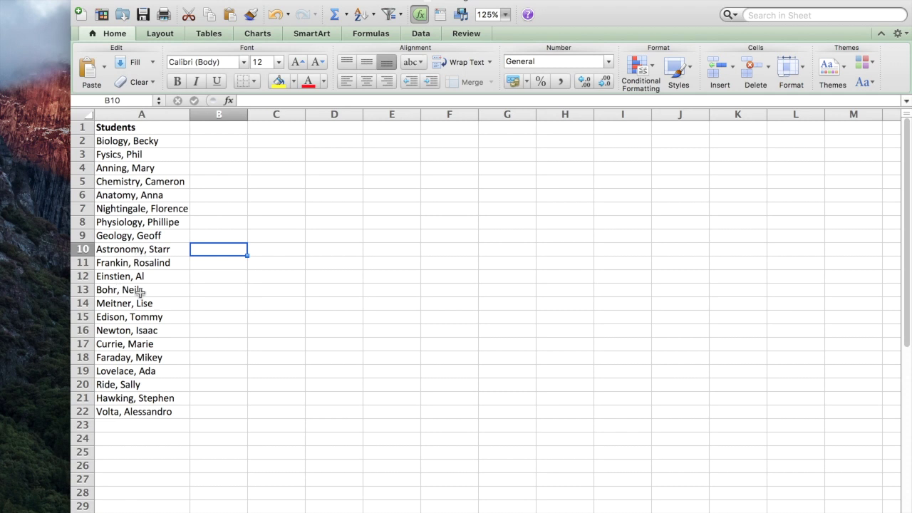
pyautogui.click(240, 507)
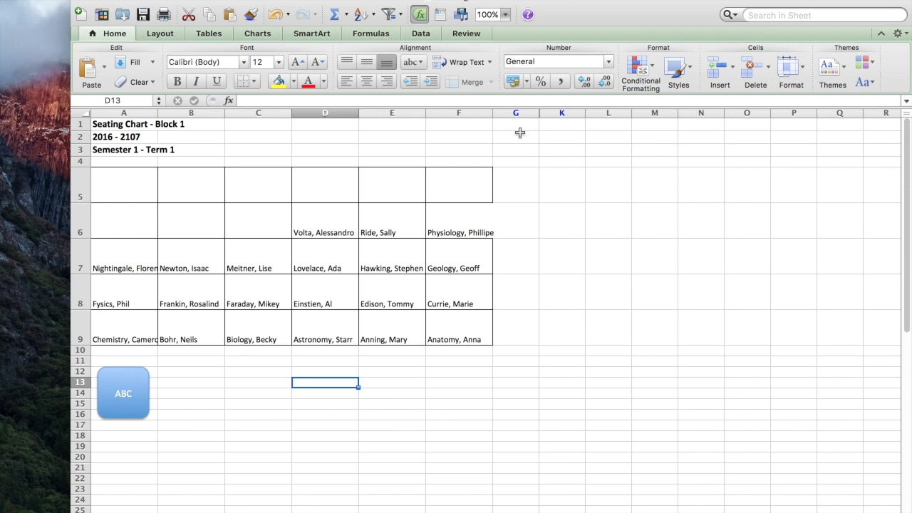
pyautogui.moveTo(515, 114); pyautogui.dragTo(570, 116)
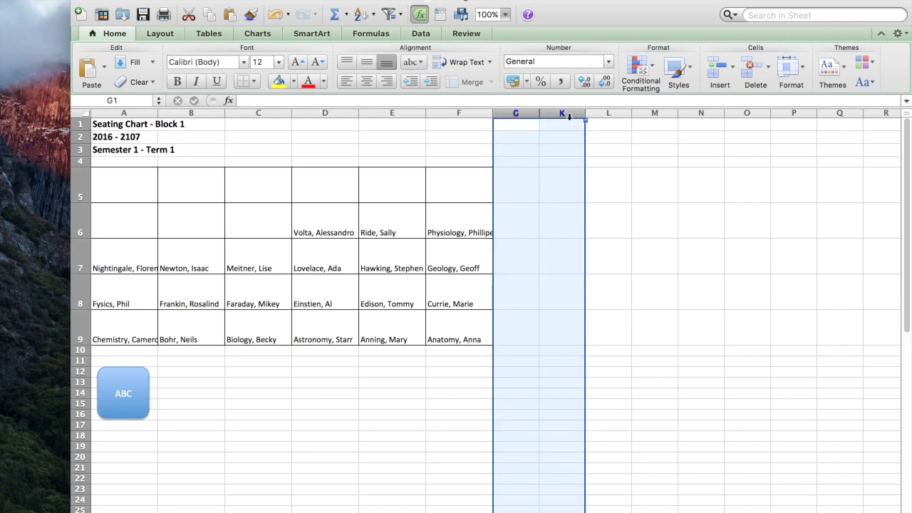
pyautogui.rightClick(569, 117)
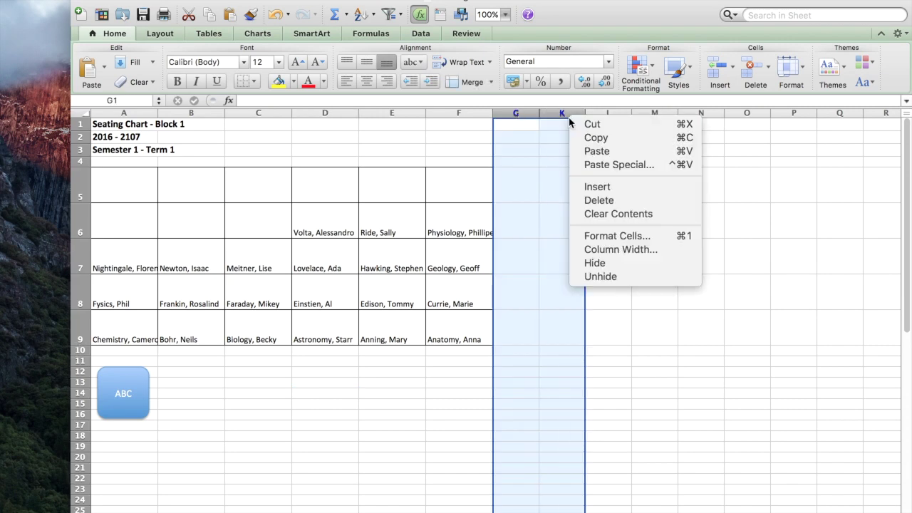
pyautogui.click(625, 277)
pyautogui.click(728, 222)
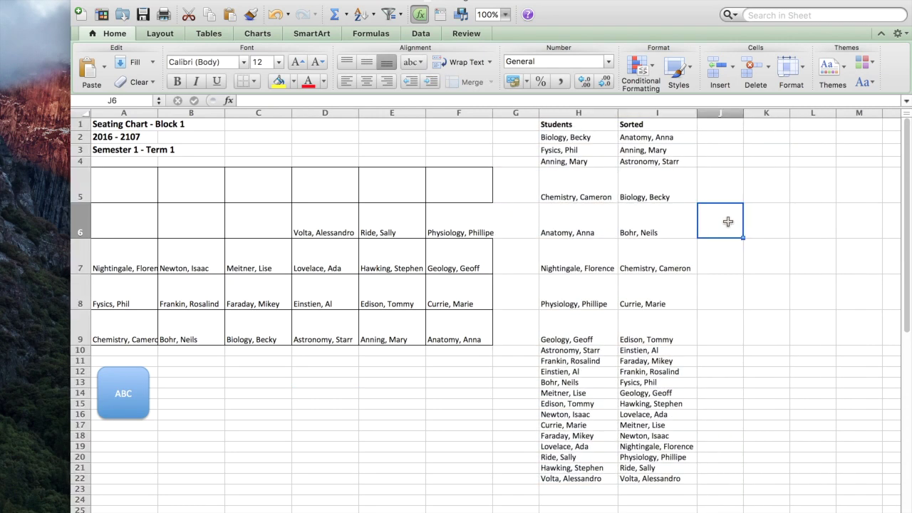
# Add the bold header "Random" in cell J1, beside the Sorted column
pyautogui.click(716, 127)
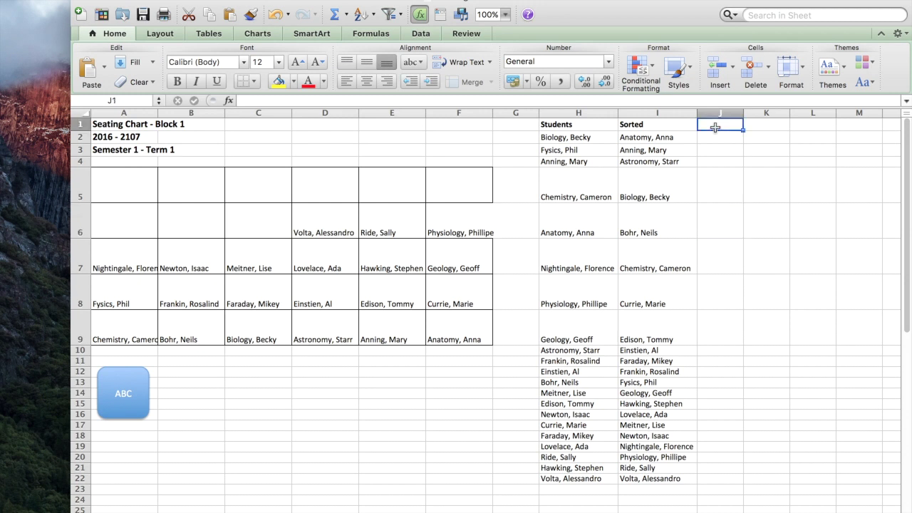
pyautogui.write('Random')
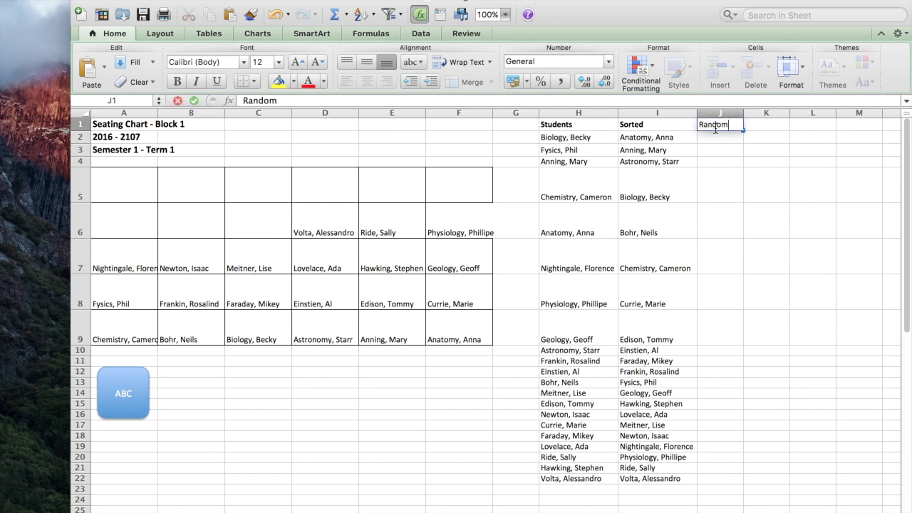
pyautogui.press('Return')
pyautogui.click(715, 127)
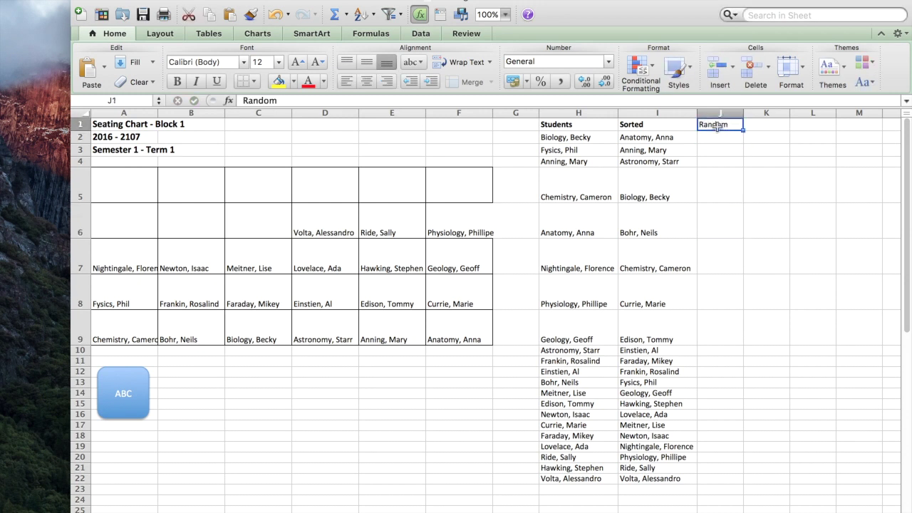
pyautogui.click(180, 84)
pyautogui.click(753, 189)
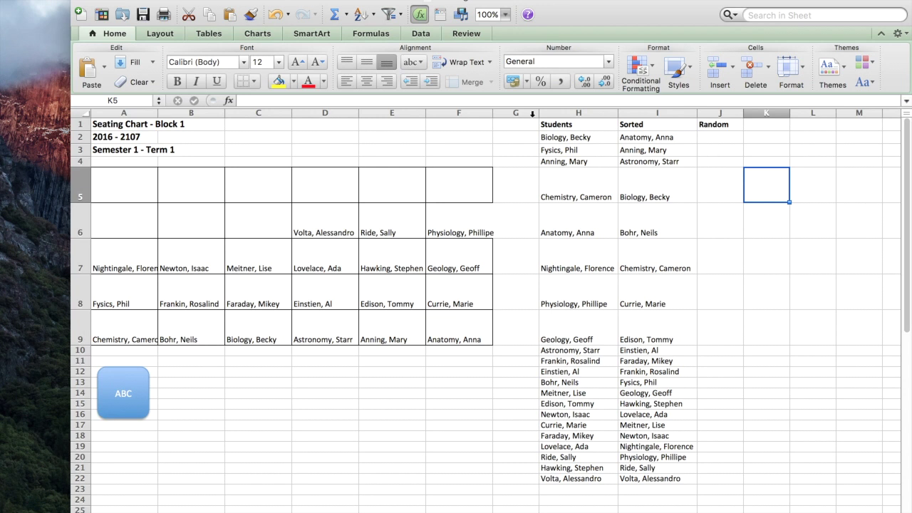
# Start recording a new macro named SeatRandom, stored in this workbook
pyautogui.click(269, 1)
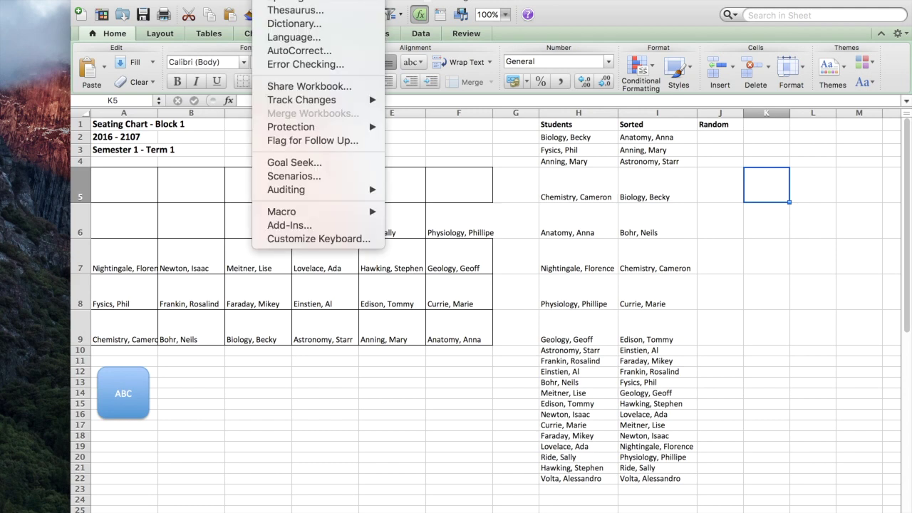
pyautogui.moveTo(356, 211)
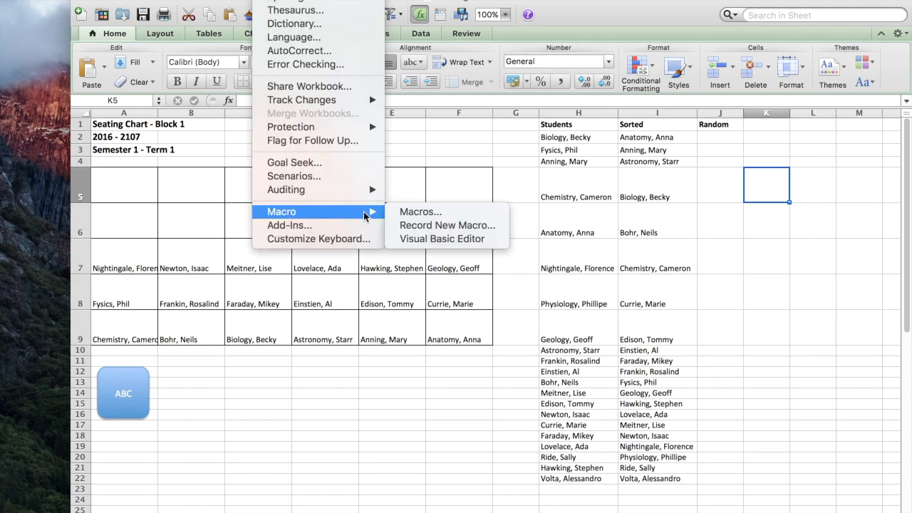
pyautogui.click(411, 225)
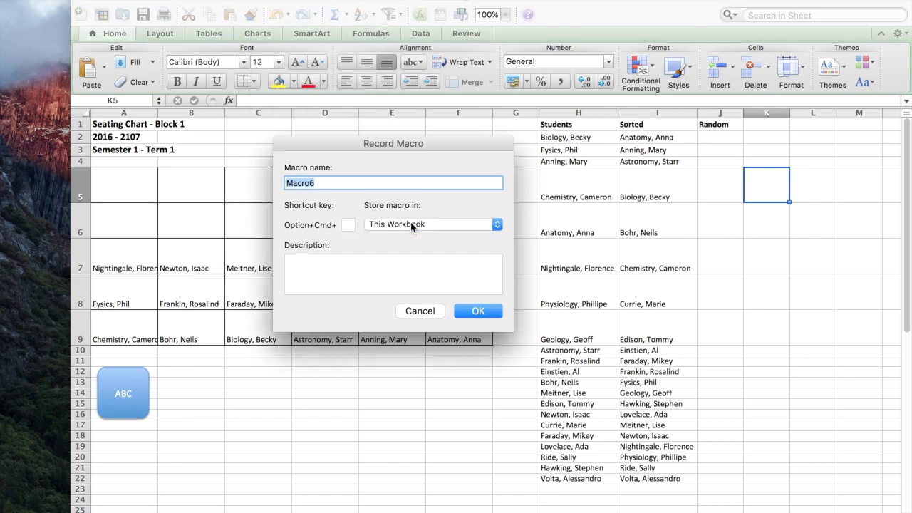
pyautogui.write('SeatRandom')
pyautogui.click(487, 311)
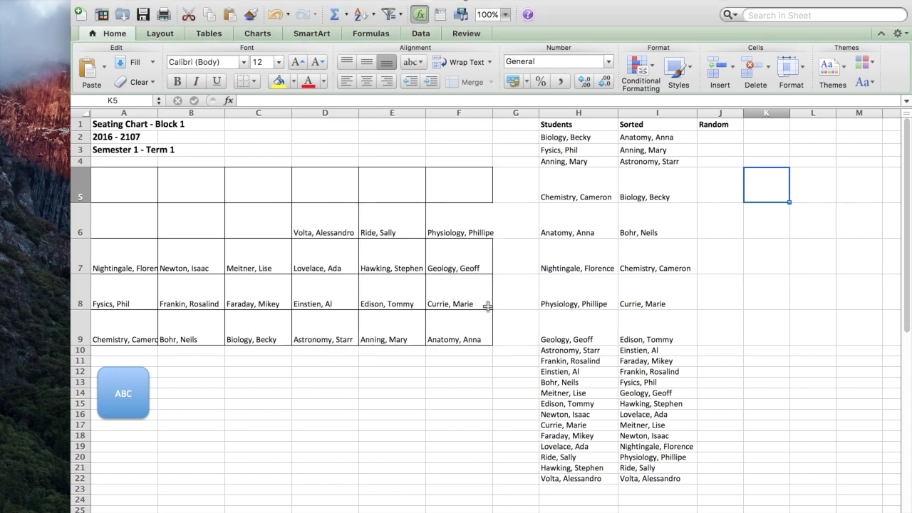
# Enter the formula =RAND() in cell J2, under the Random header
pyautogui.click(721, 138)
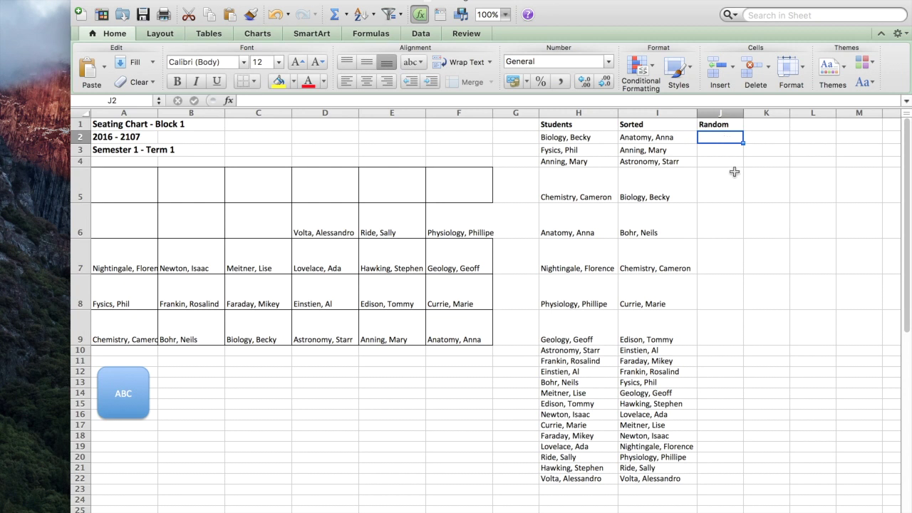
pyautogui.write('rand=')
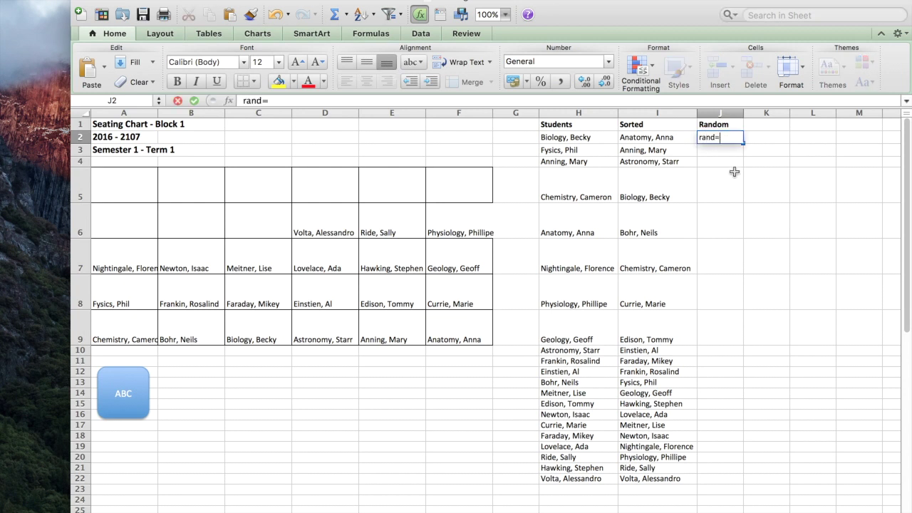
pyautogui.press('BackSpace')
pyautogui.press('BackSpace')
pyautogui.press('BackSpace')
pyautogui.press('BackSpace')
pyautogui.press('BackSpace')
pyautogui.write('=rand')
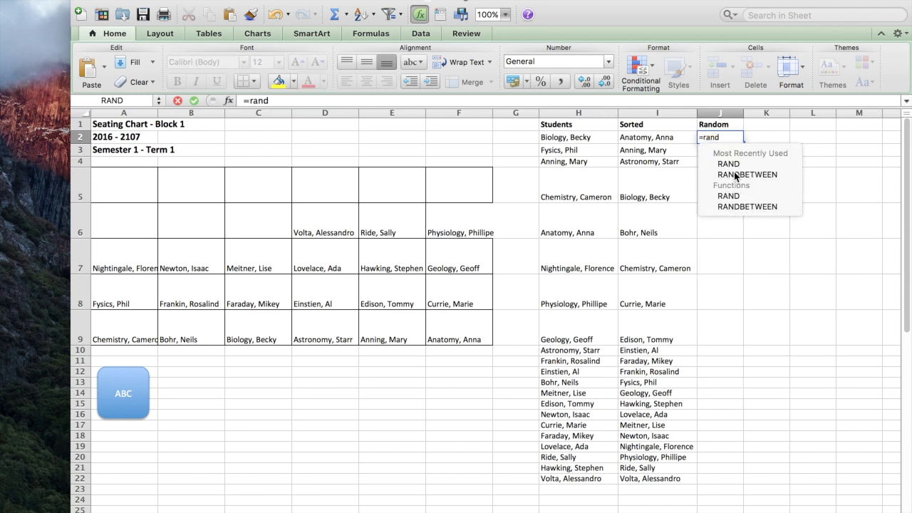
pyautogui.write('(')
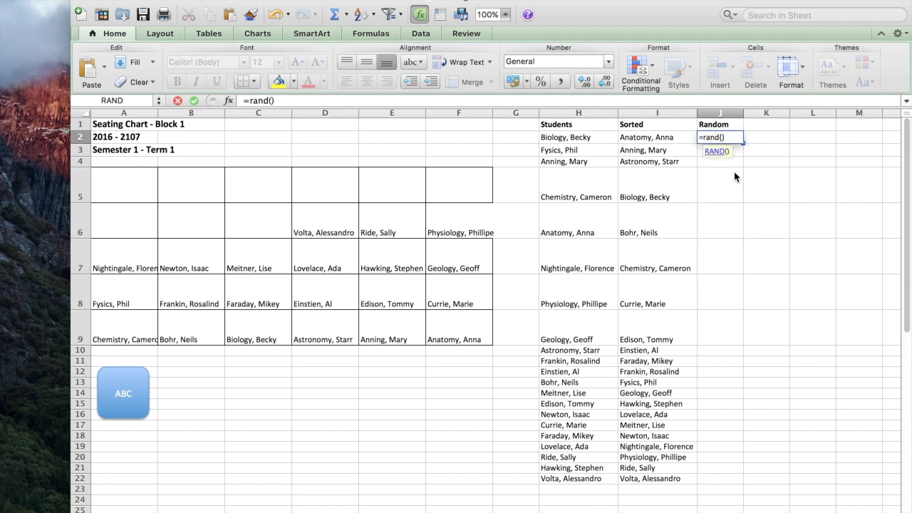
pyautogui.write(')')
pyautogui.press('Return')
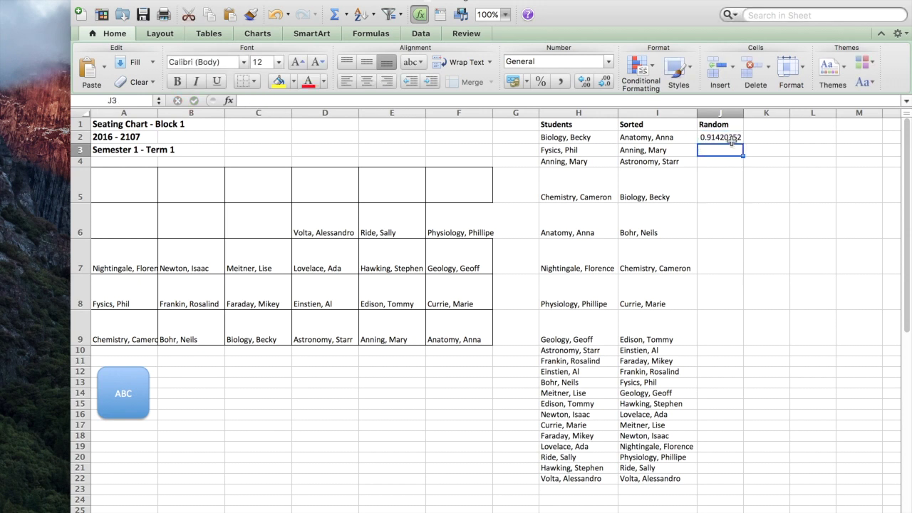
# Fill the random-number formula from J2 down to J22, alongside every student in the list
pyautogui.click(731, 141)
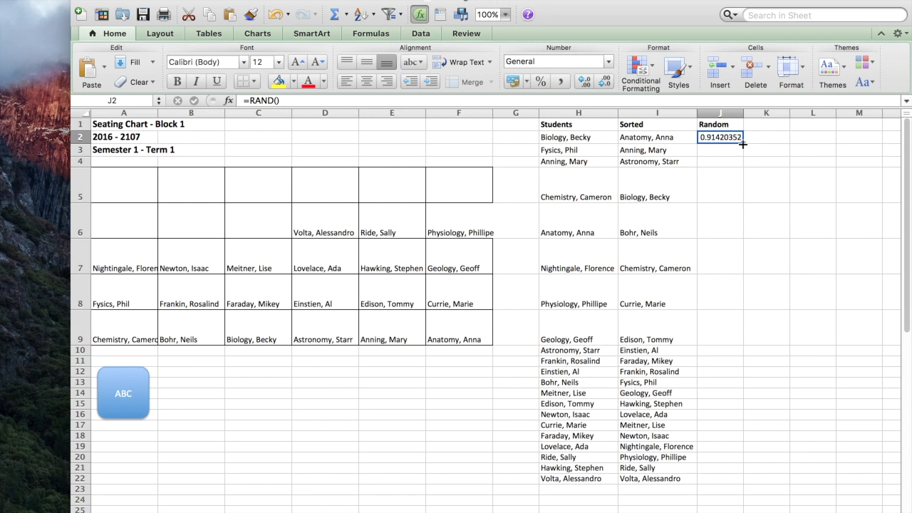
pyautogui.moveTo(743, 144); pyautogui.dragTo(748, 478)
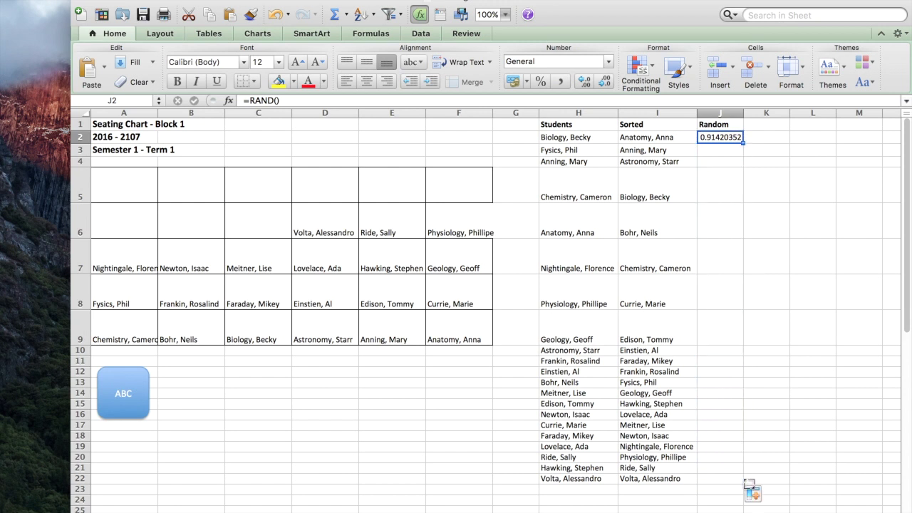
pyautogui.click(702, 498)
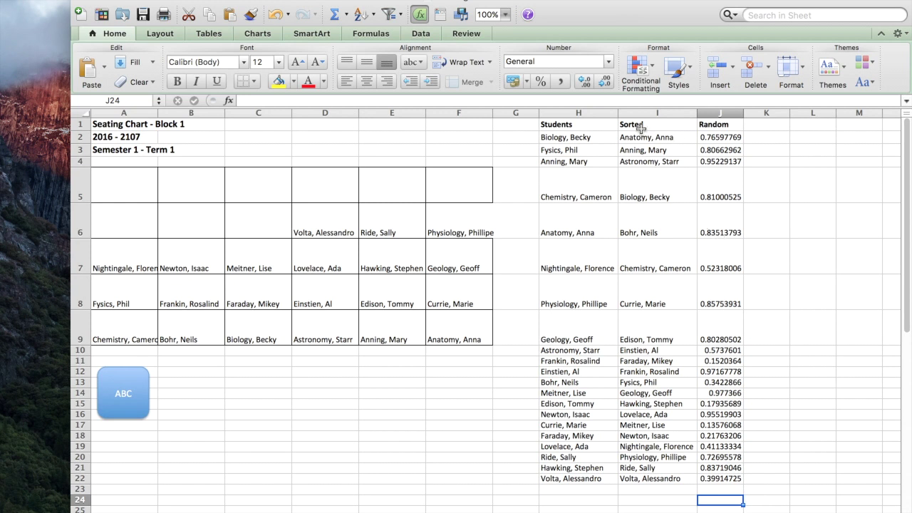
# Custom sort the Sorted and Random columns, I1:J22 with headers, by Random values from smallest to largest
pyautogui.moveTo(640, 127); pyautogui.dragTo(728, 473)
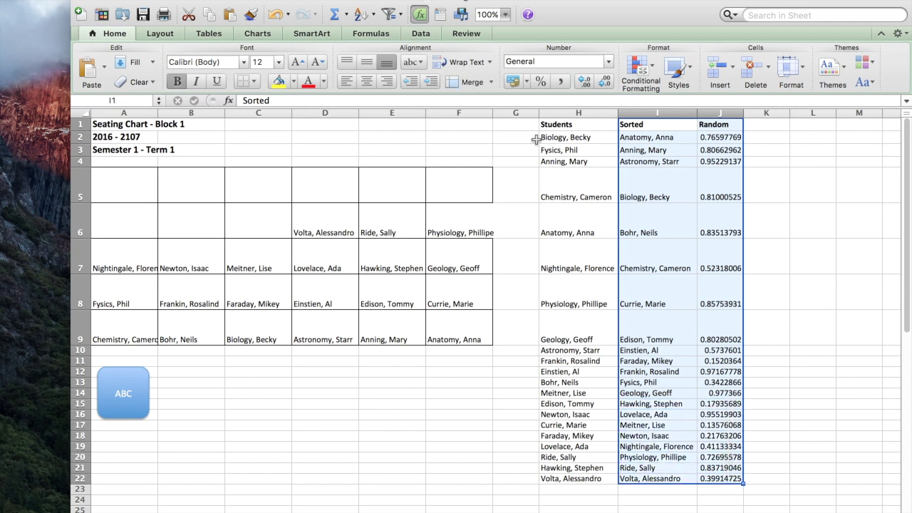
pyautogui.click(422, 34)
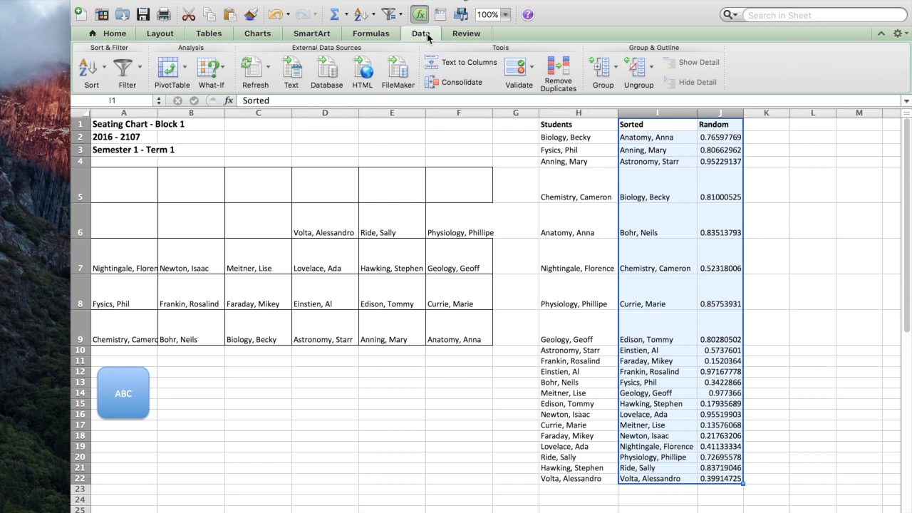
pyautogui.click(105, 69)
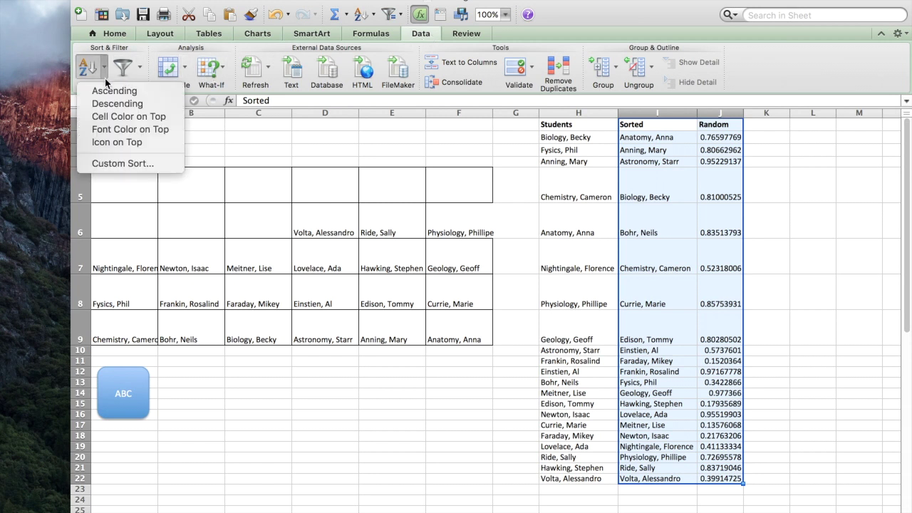
pyautogui.click(121, 164)
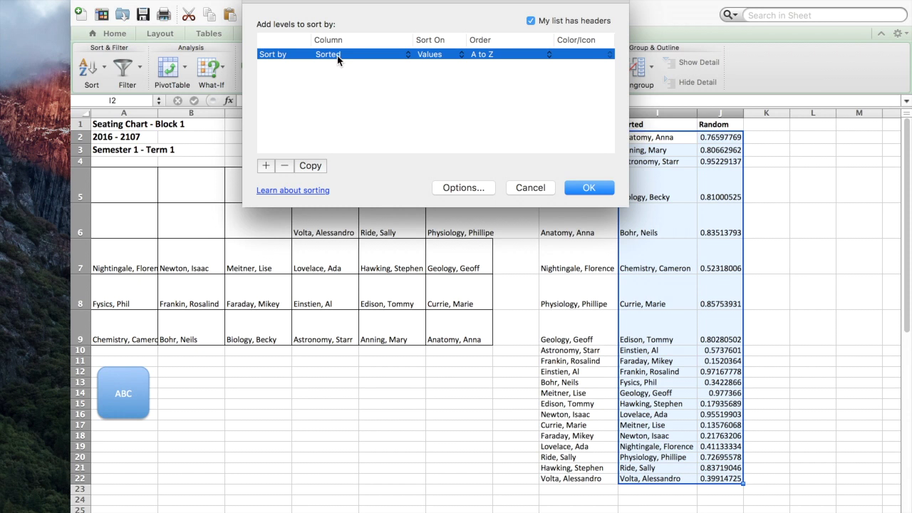
pyautogui.click(337, 55)
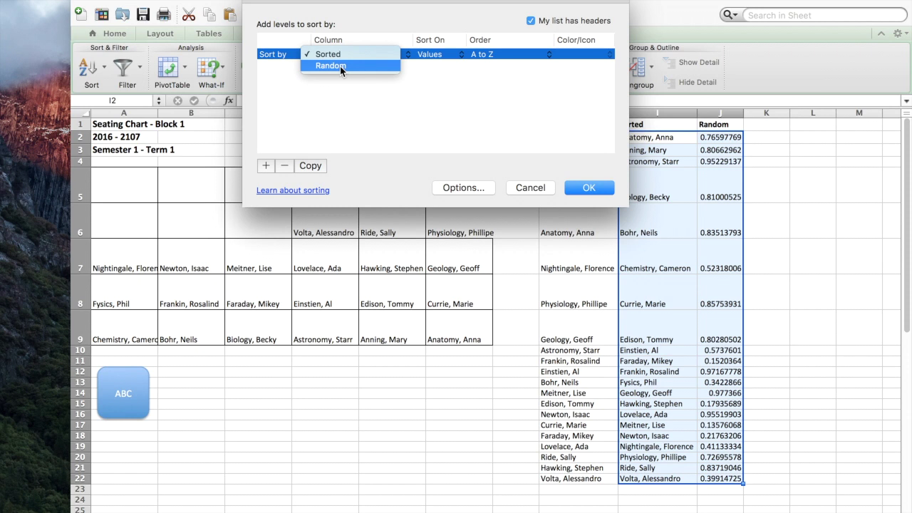
pyautogui.click(340, 66)
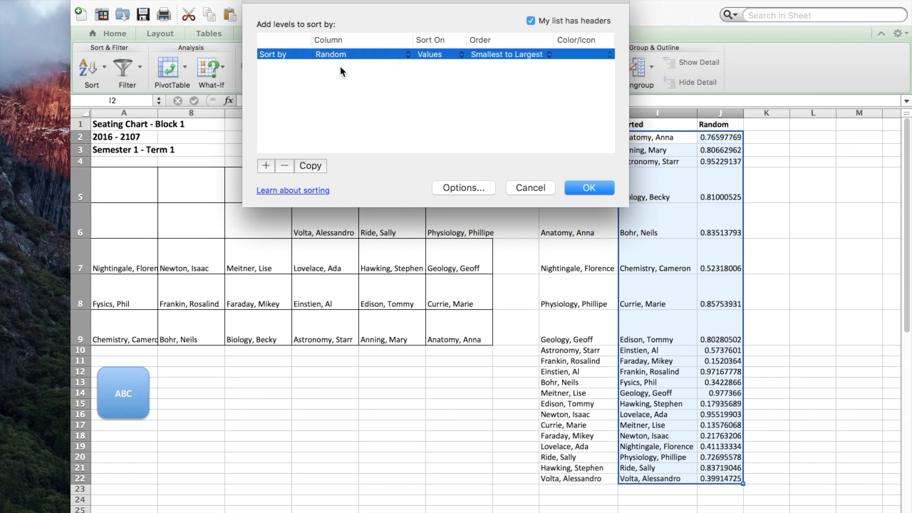
pyautogui.click(588, 189)
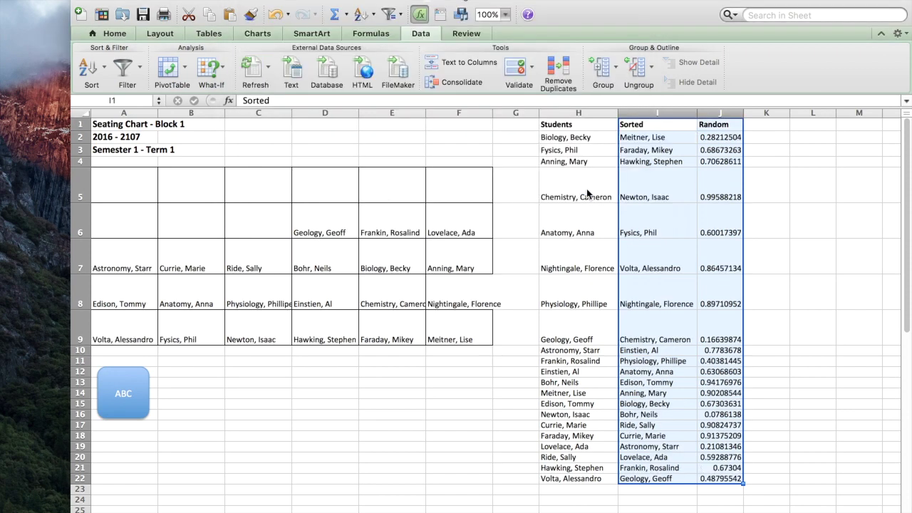
pyautogui.click(644, 499)
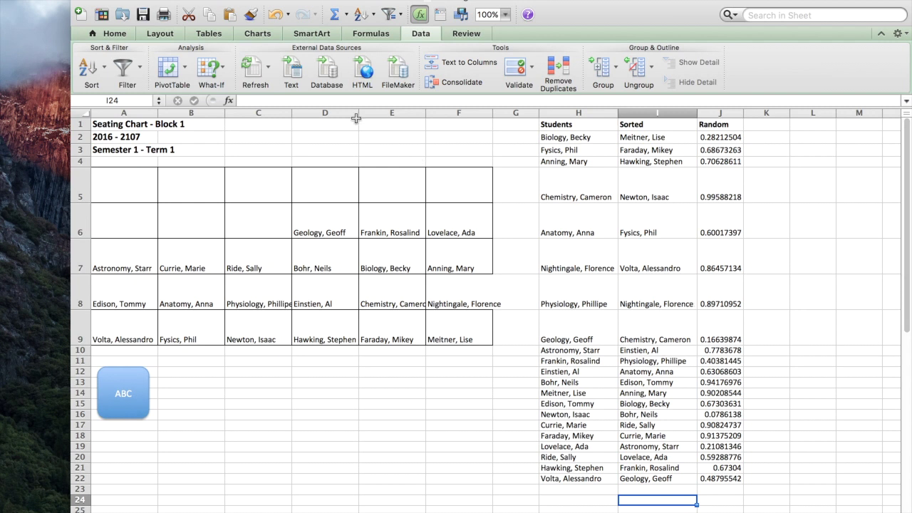
# Stop recording the macro
pyautogui.click(269, 0)
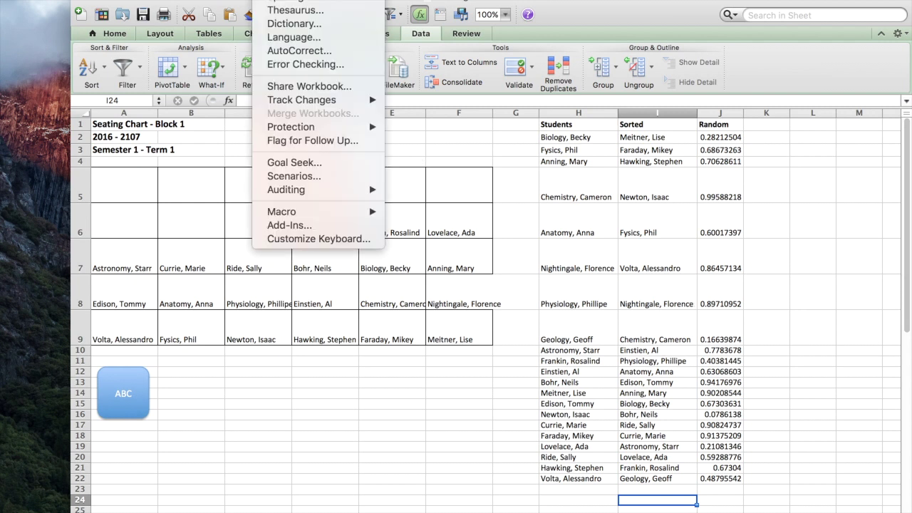
pyautogui.moveTo(339, 209)
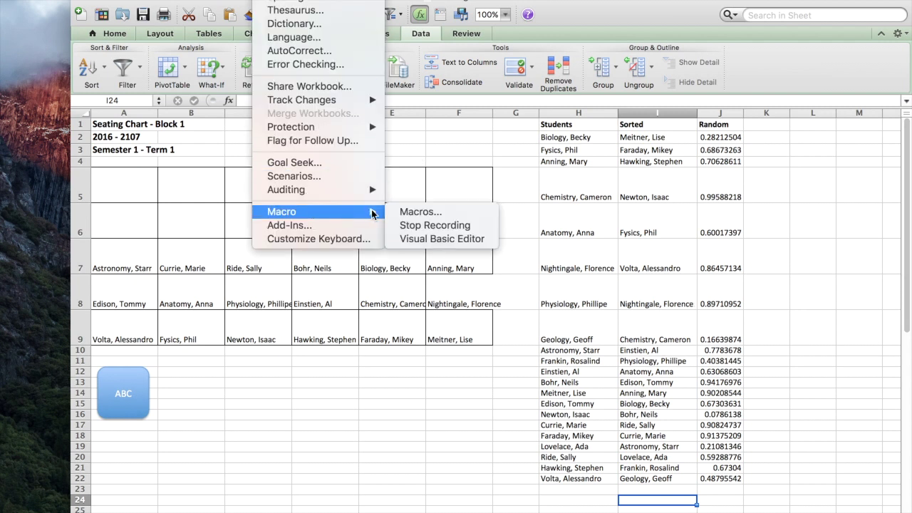
pyautogui.click(411, 226)
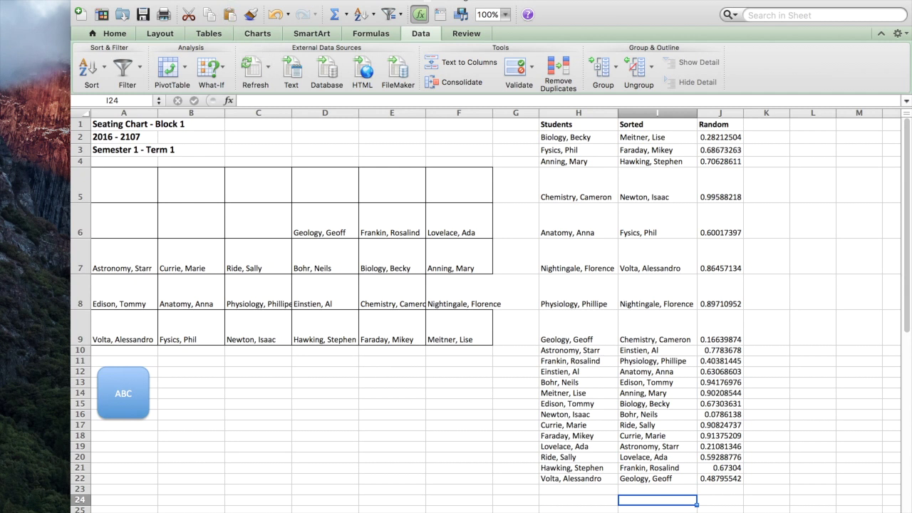
# Insert a rounded rectangle about 1" by 1" and place it beside the ABC button, level with it
pyautogui.click(185, 1)
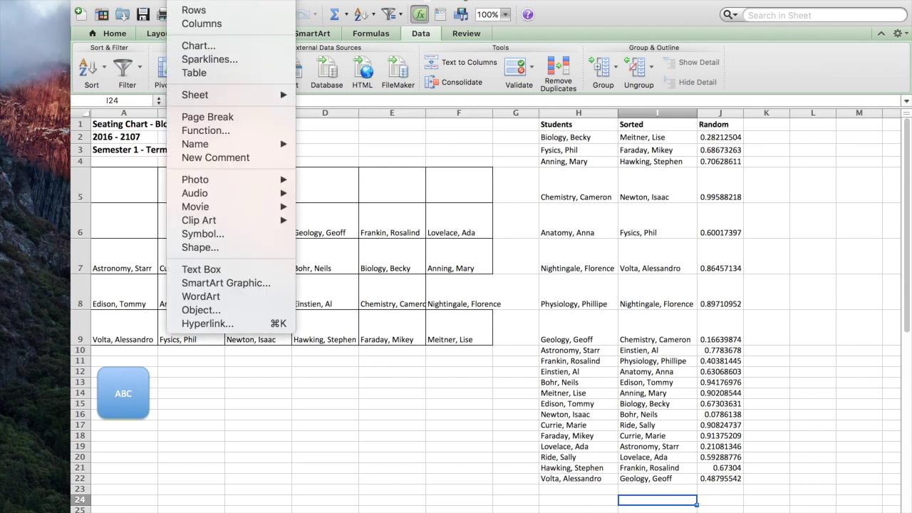
pyautogui.click(210, 248)
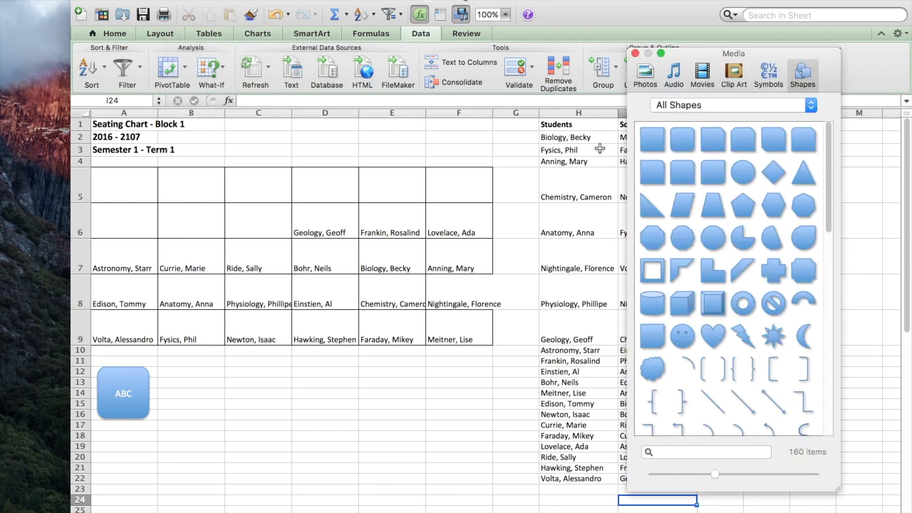
pyautogui.click(686, 146)
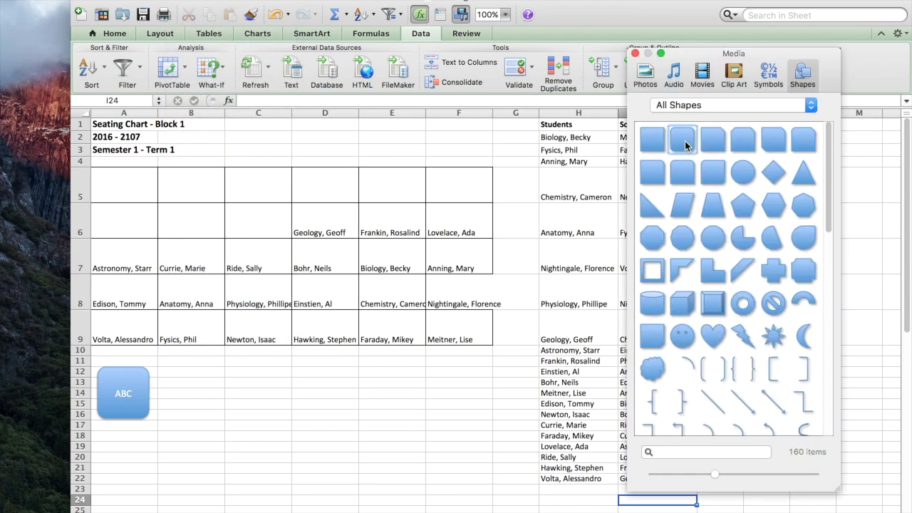
pyautogui.click(635, 55)
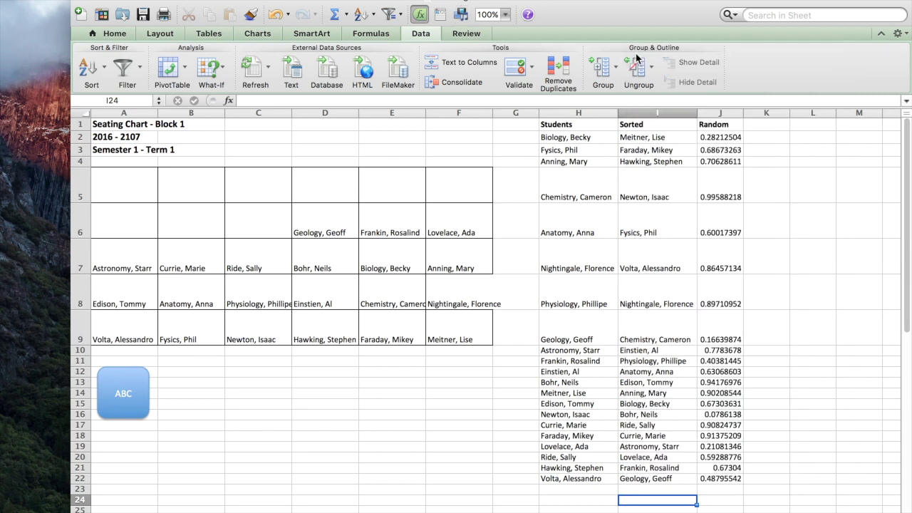
pyautogui.click(190, 389)
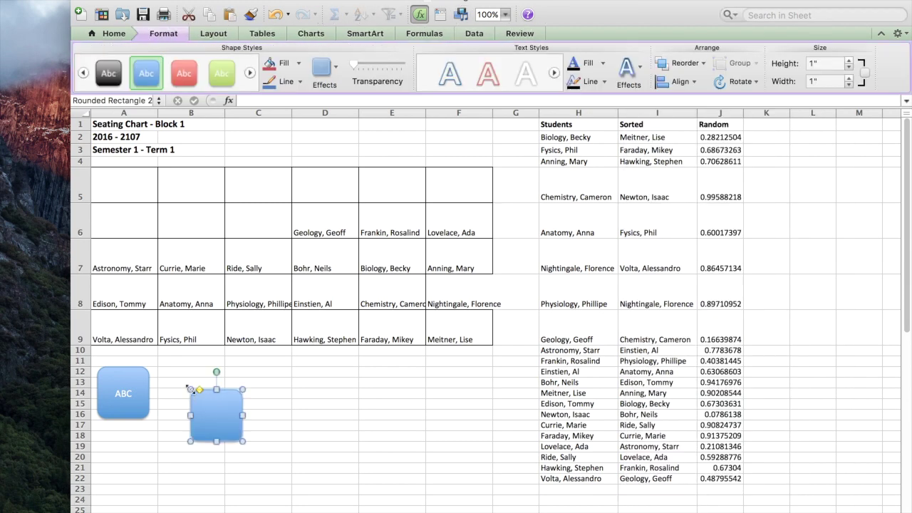
pyautogui.moveTo(217, 416); pyautogui.dragTo(192, 395)
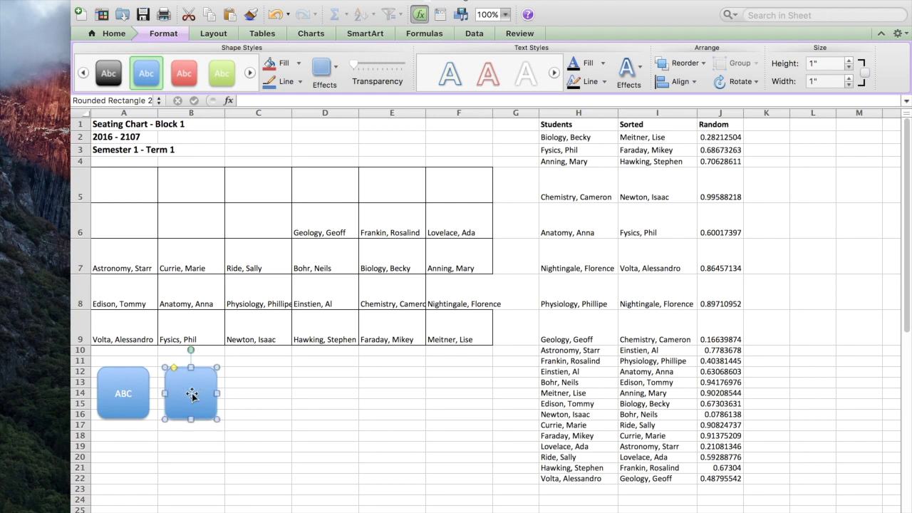
# Add the text Random to the new rounded rectangle beside the ABC button
pyautogui.rightClick(192, 394)
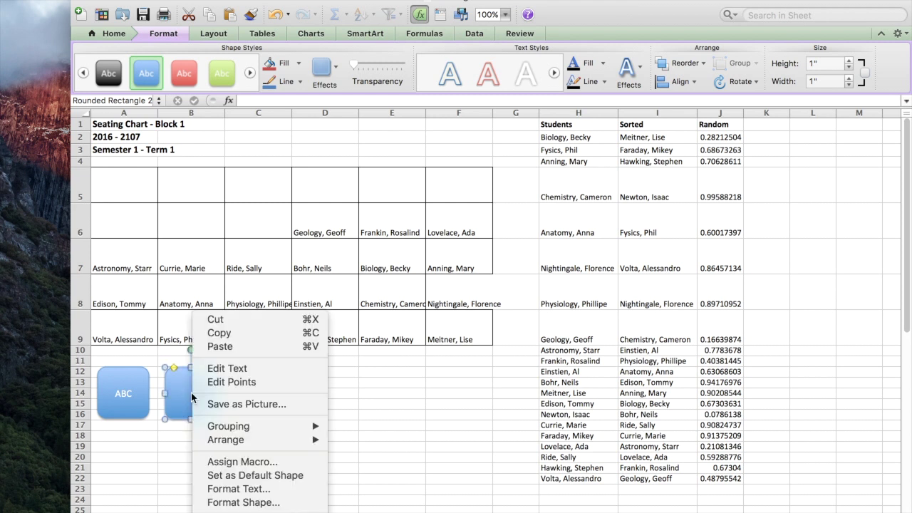
pyautogui.click(226, 370)
pyautogui.write('Random')
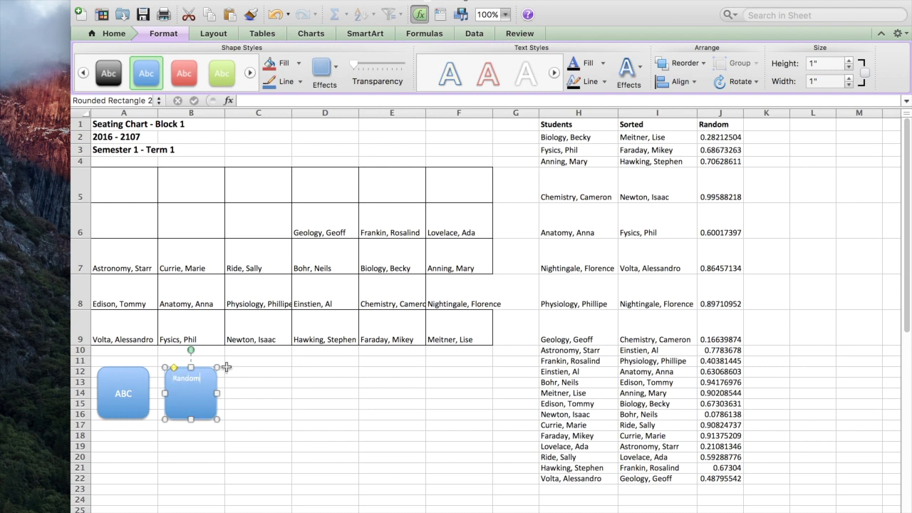
# Set the Random label's font size to 14 and center it vertically and horizontally in its shape
pyautogui.press('super+a')
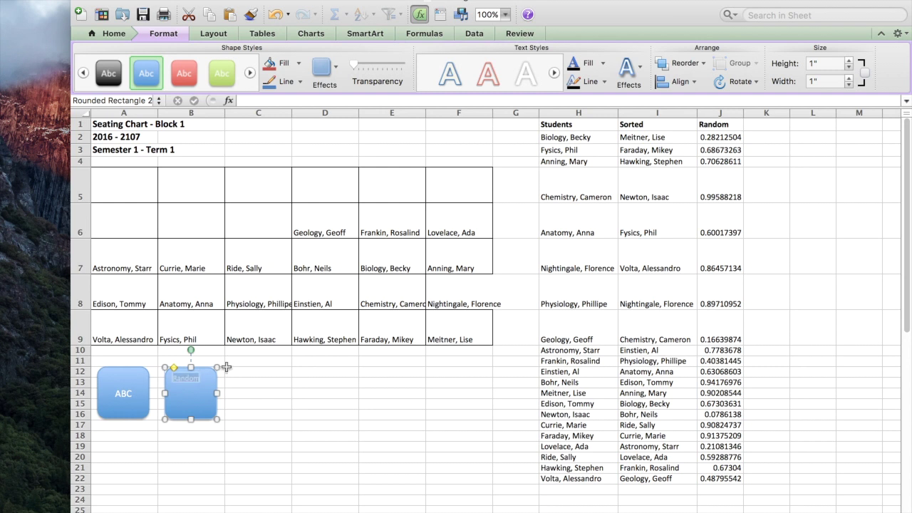
pyautogui.click(104, 33)
pyautogui.click(269, 64)
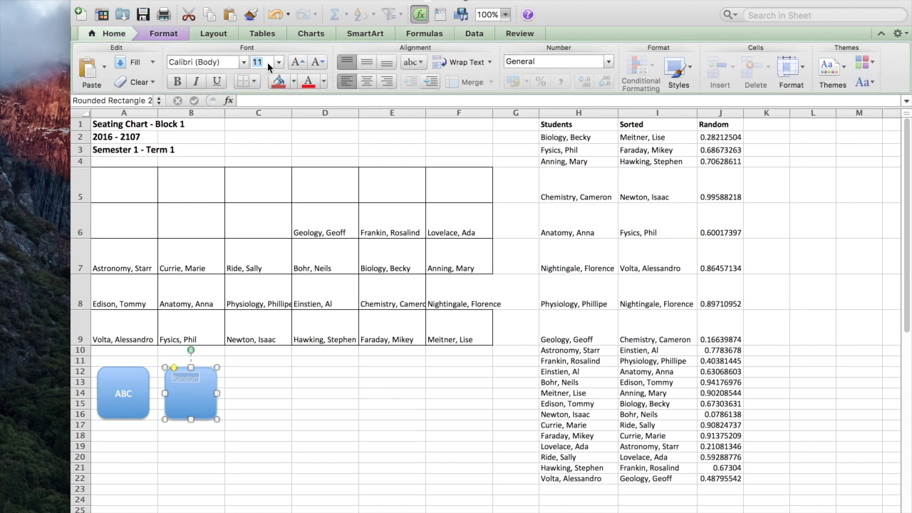
pyautogui.write('14')
pyautogui.press('Return')
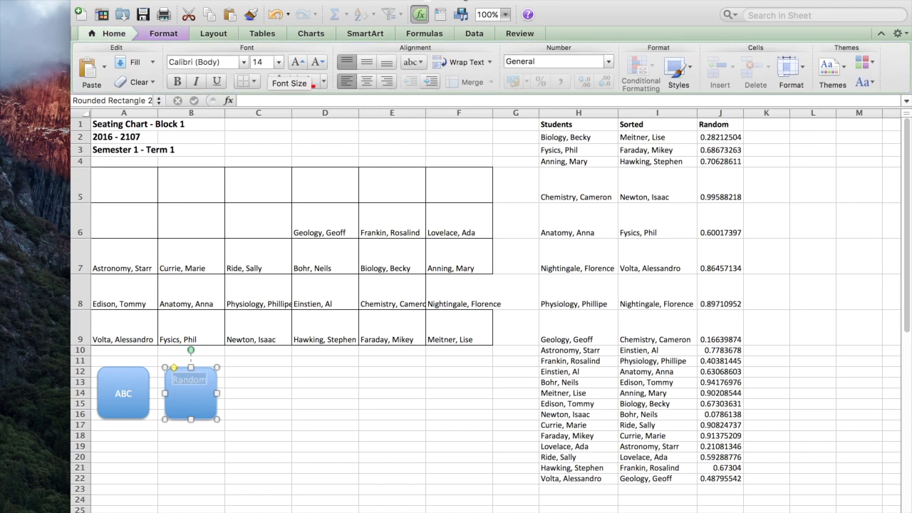
pyautogui.click(367, 62)
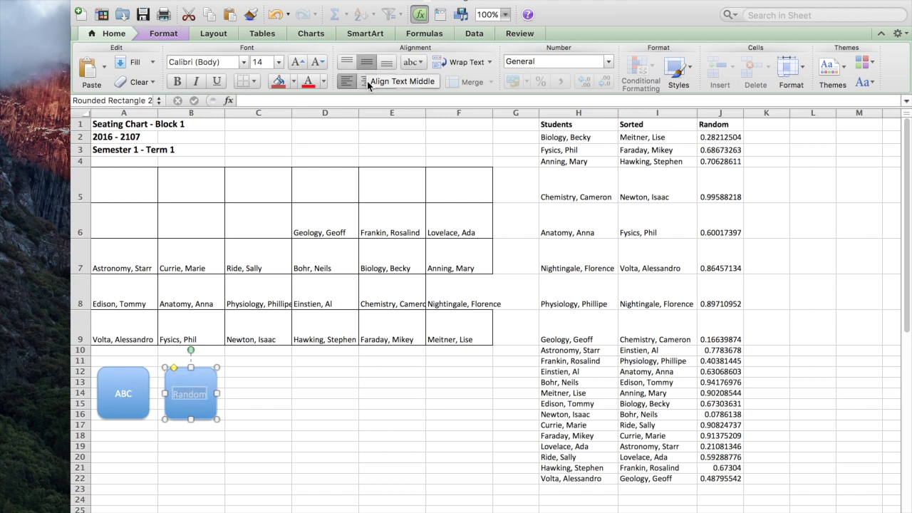
pyautogui.click(367, 81)
pyautogui.click(255, 416)
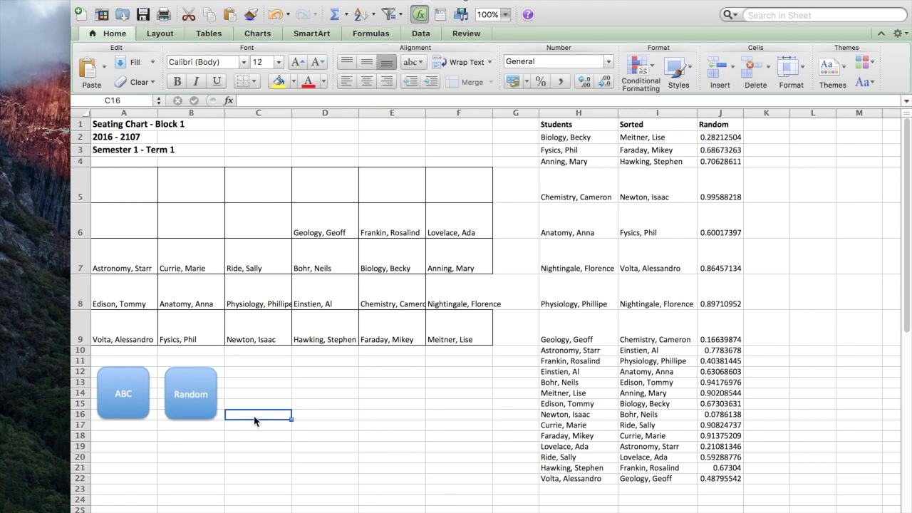
pyautogui.click(201, 434)
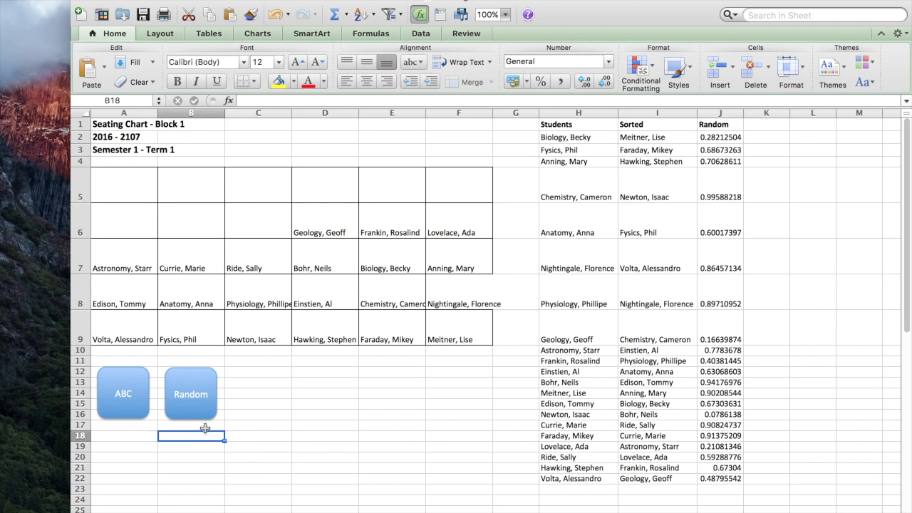
# Assign the SeatRandom macro to the Random shape
pyautogui.rightClick(198, 384)
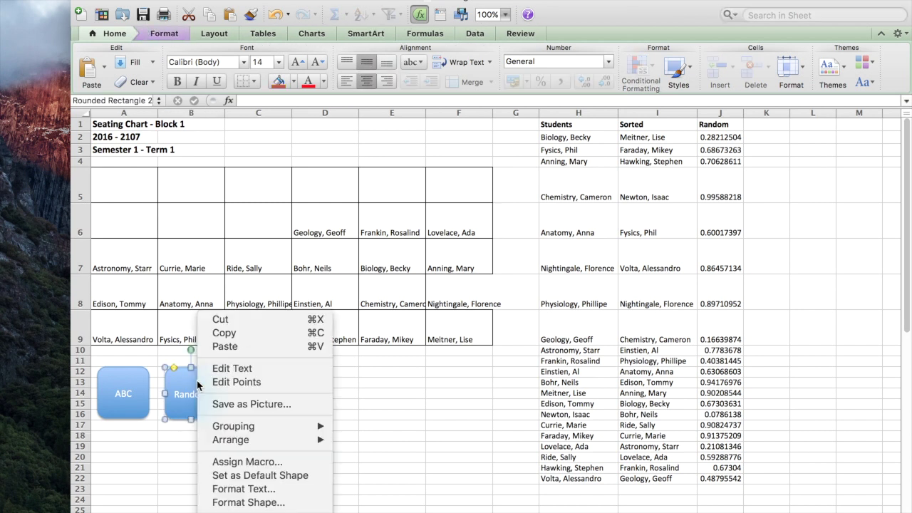
pyautogui.click(240, 462)
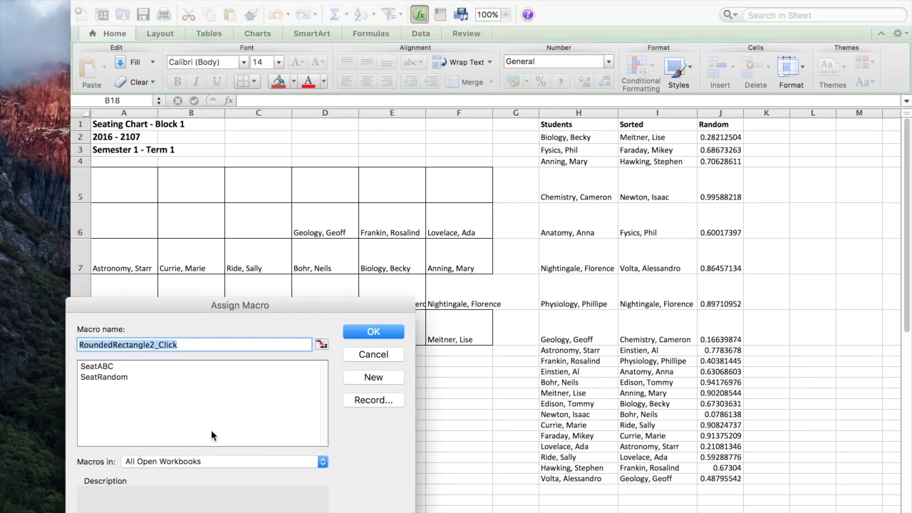
pyautogui.click(103, 377)
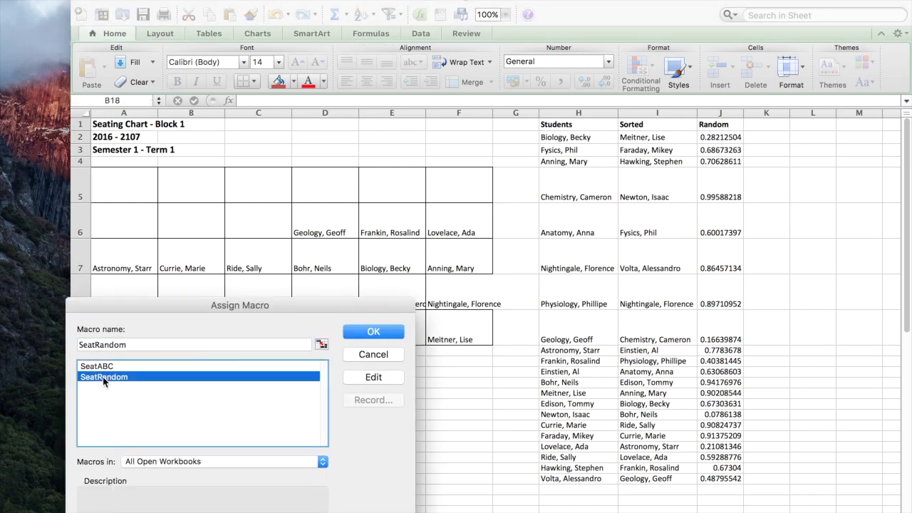
pyautogui.click(372, 332)
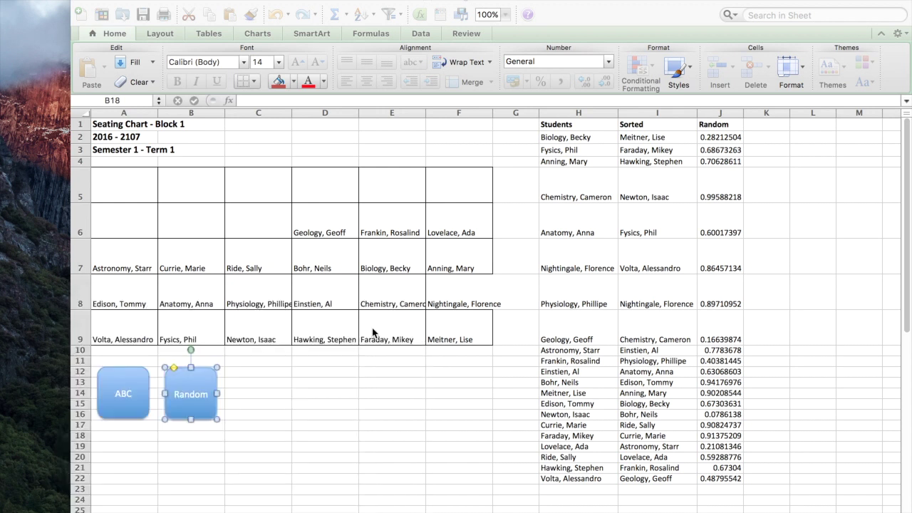
pyautogui.click(259, 436)
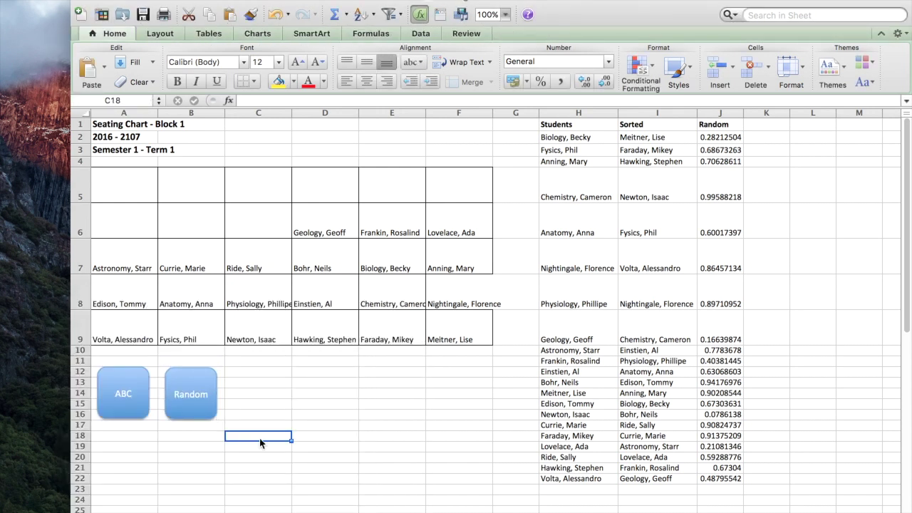
# Test both macro buttons: shuffle the seating chart several times with Random, and return it to alphabetical order with ABC
pyautogui.click(192, 396)
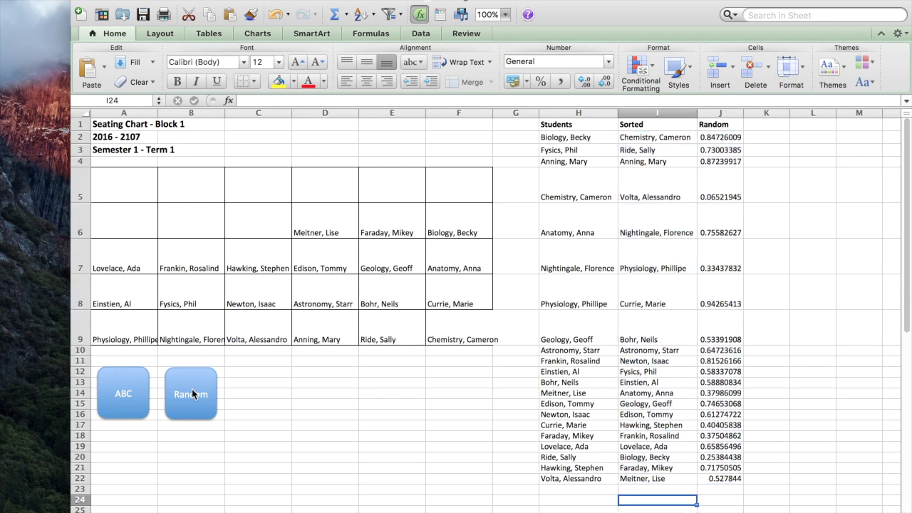
pyautogui.click(192, 396)
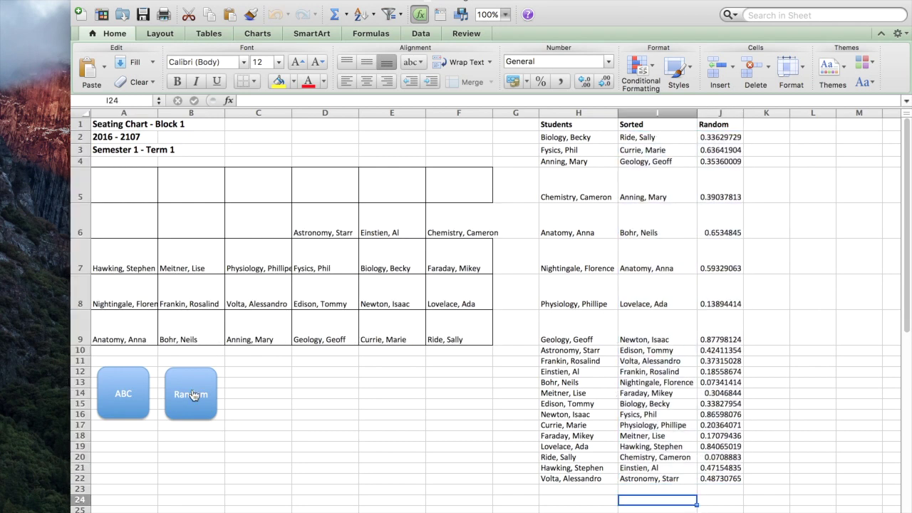
pyautogui.click(192, 395)
pyautogui.click(192, 396)
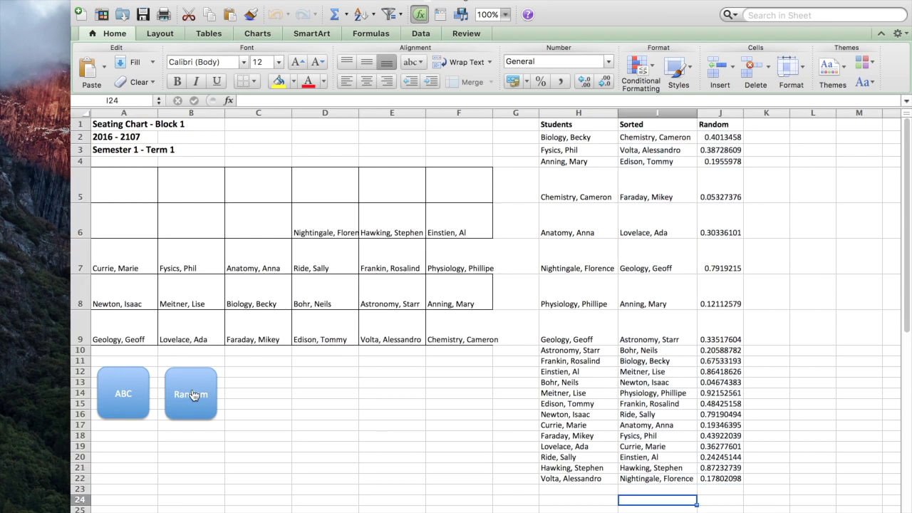
pyautogui.click(123, 396)
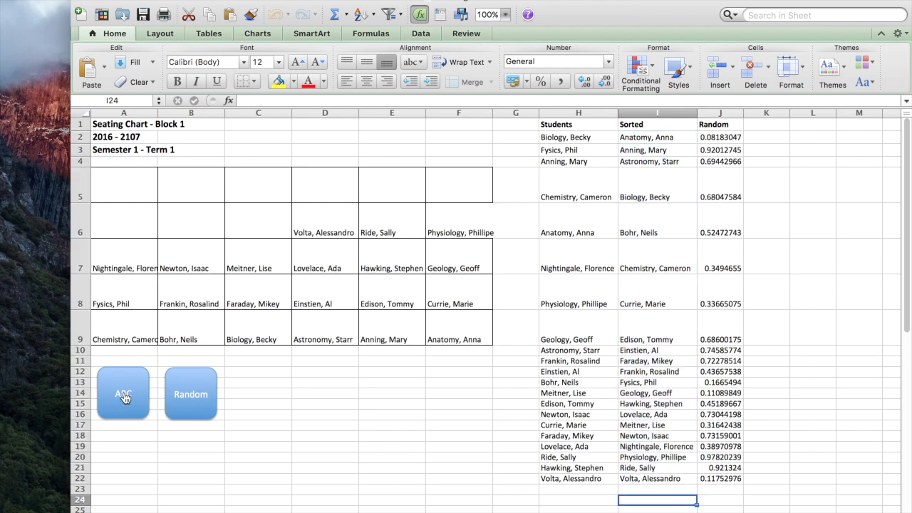
pyautogui.click(123, 396)
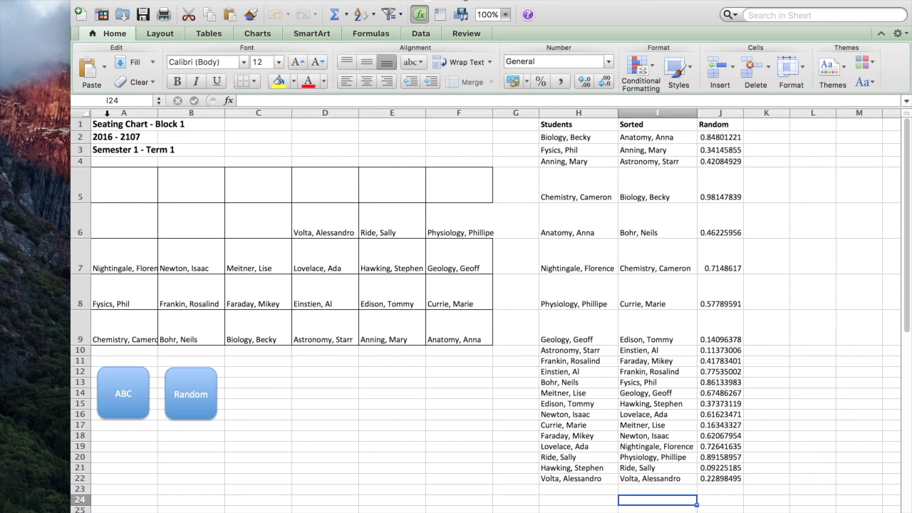
# Merge and center each of the three title rows, Seating Chart - Block 1, 2016 - 2107 and Semester 1 - Term 1, across columns A to F
pyautogui.moveTo(108, 125); pyautogui.dragTo(447, 126)
pyautogui.click(460, 82)
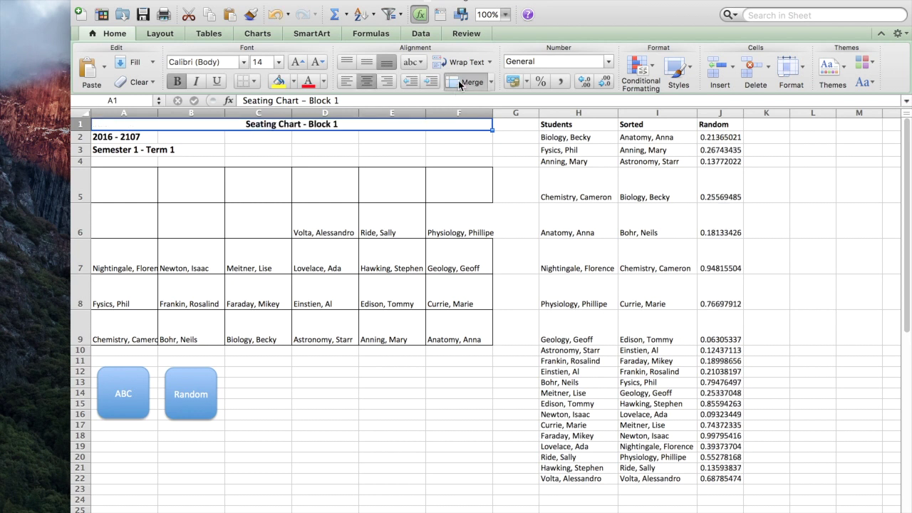
pyautogui.click(125, 141)
pyautogui.moveTo(124, 140); pyautogui.dragTo(446, 136)
pyautogui.click(469, 82)
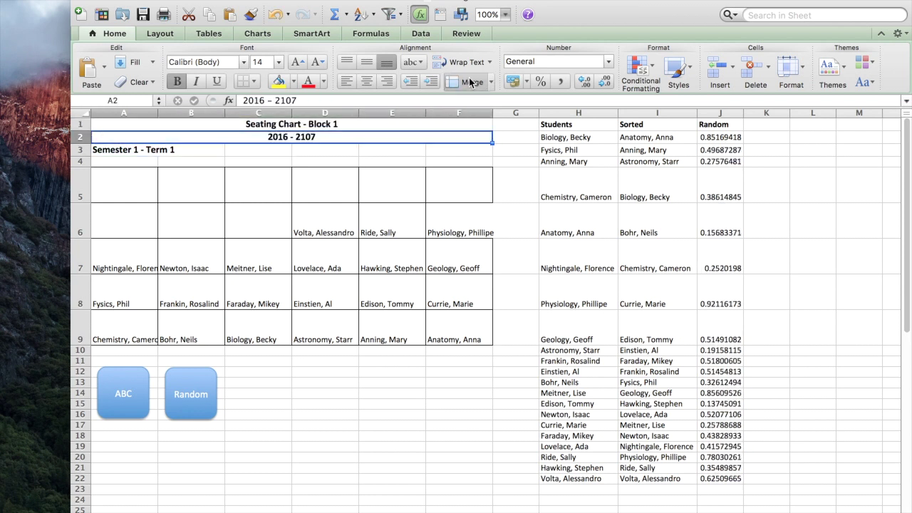
pyautogui.click(126, 150)
pyautogui.moveTo(181, 150); pyautogui.dragTo(444, 139)
pyautogui.click(476, 84)
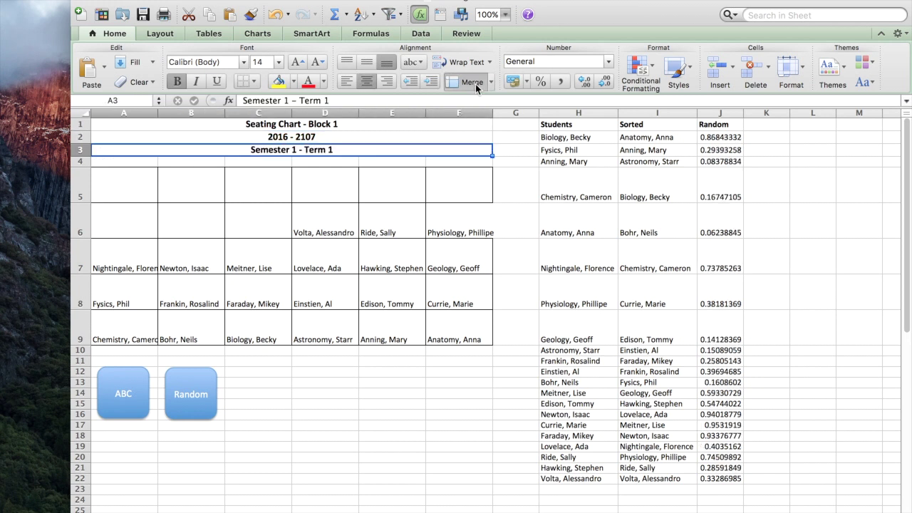
pyautogui.click(198, 461)
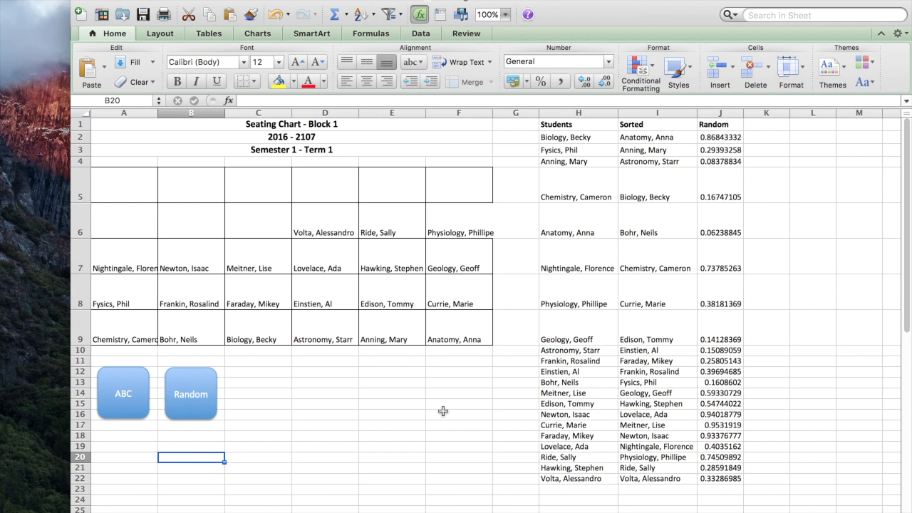
# Save the workbook, and check the file format in the Save As settings without saving another copy
pyautogui.click(143, 15)
pyautogui.click(92, 0)
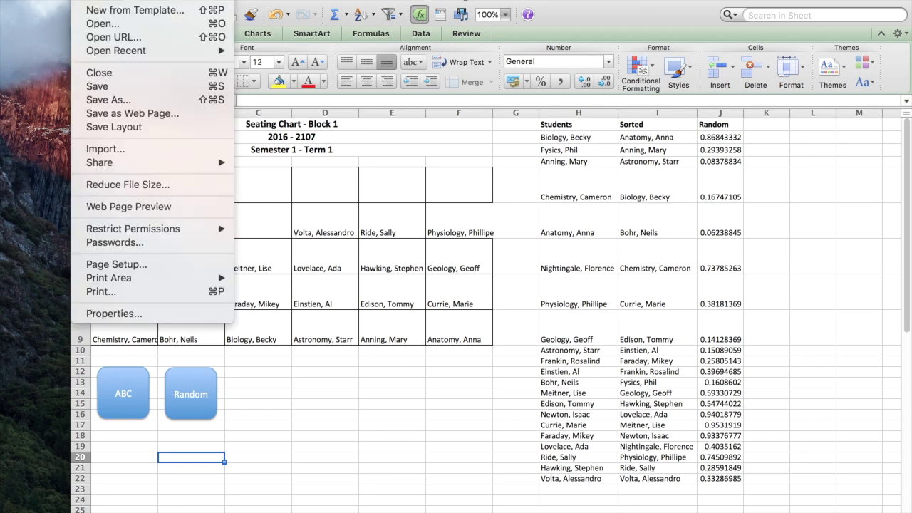
pyautogui.click(128, 101)
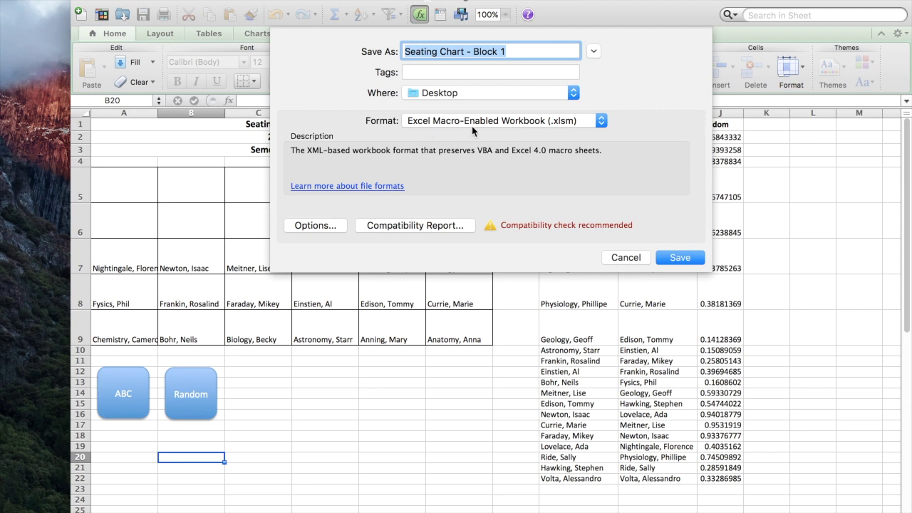
pyautogui.click(628, 257)
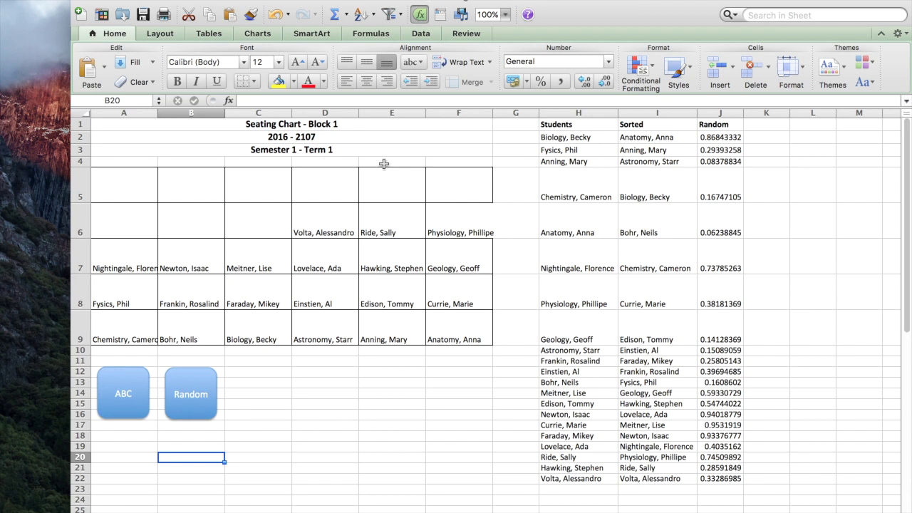
# Limit the printout to the selected range A1:F9 and set the page to landscape, fitted to 1 page wide by 1 tall
pyautogui.moveTo(102, 124); pyautogui.dragTo(482, 332)
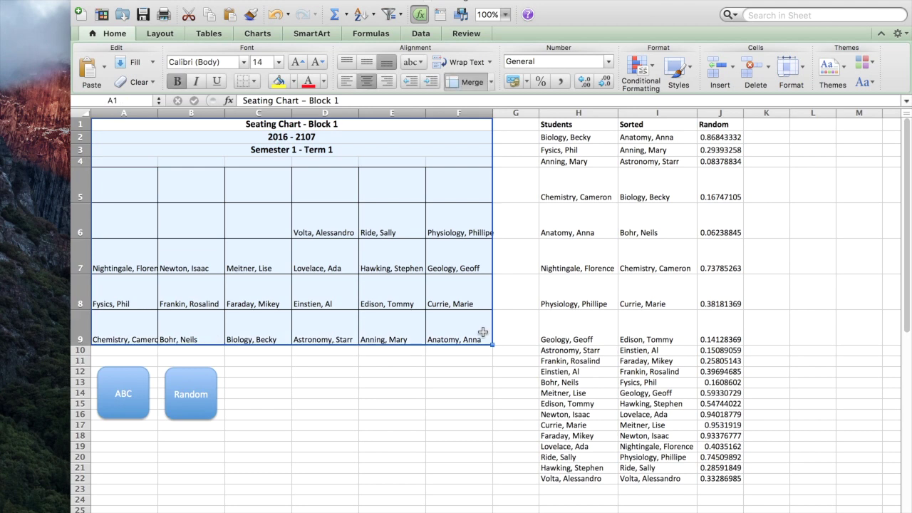
pyautogui.press('super+p')
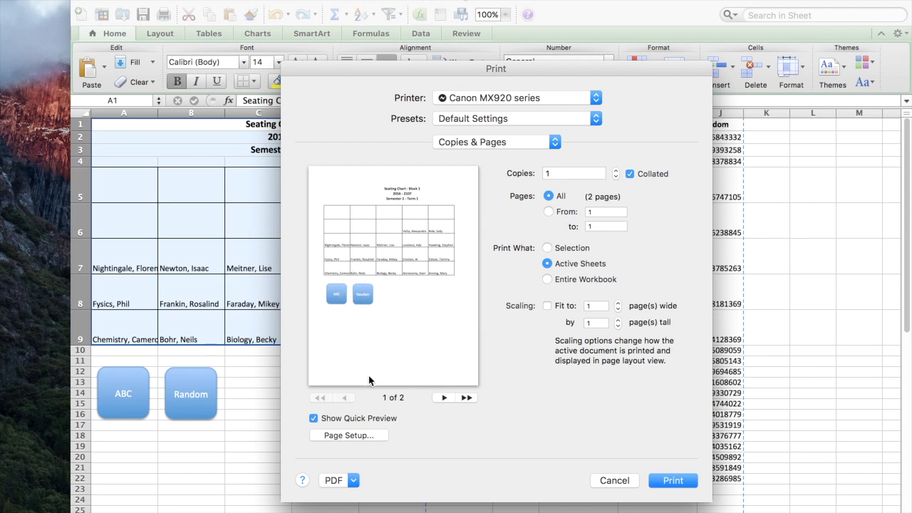
pyautogui.click(547, 248)
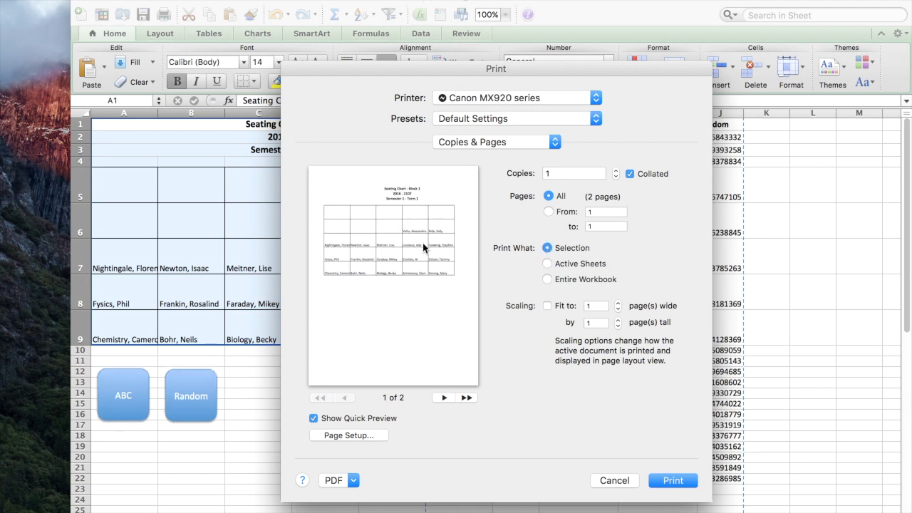
pyautogui.click(362, 436)
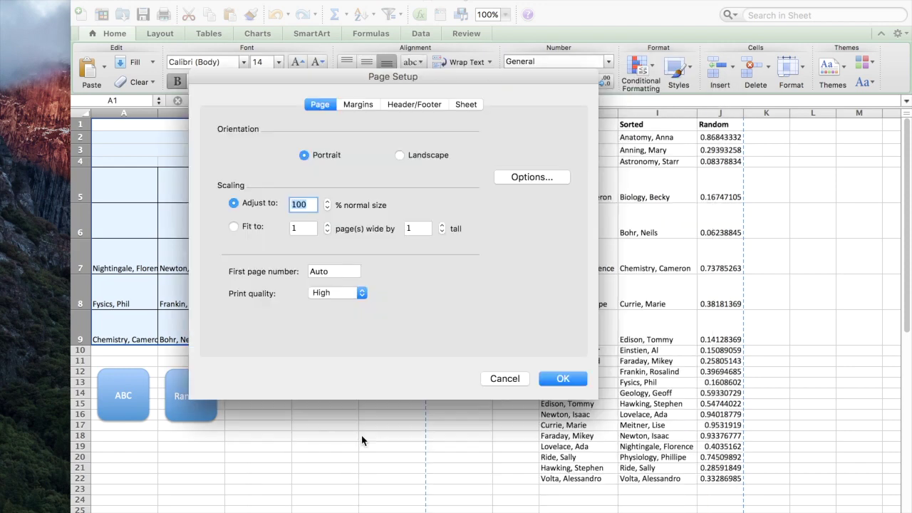
pyautogui.click(400, 156)
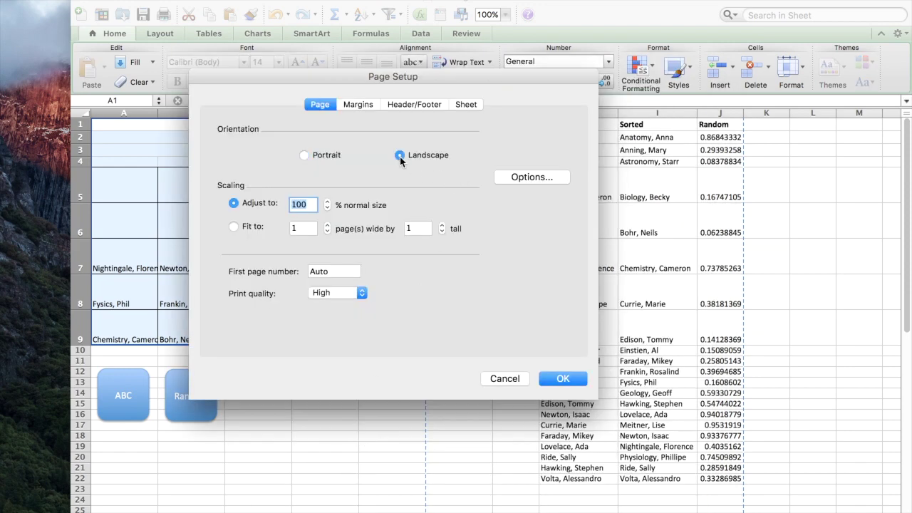
pyautogui.click(234, 228)
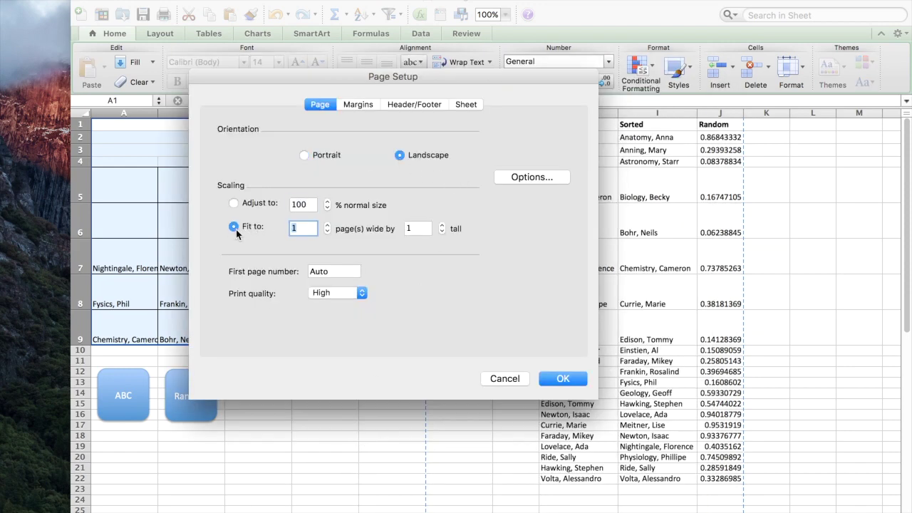
pyautogui.click(560, 380)
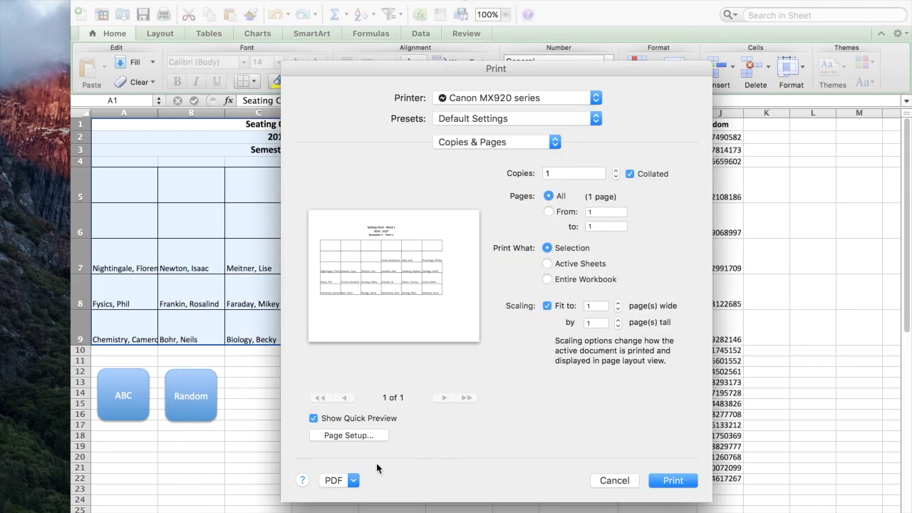
# Look through the PDF output options for the chart, and close the print settings without printing
pyautogui.click(353, 480)
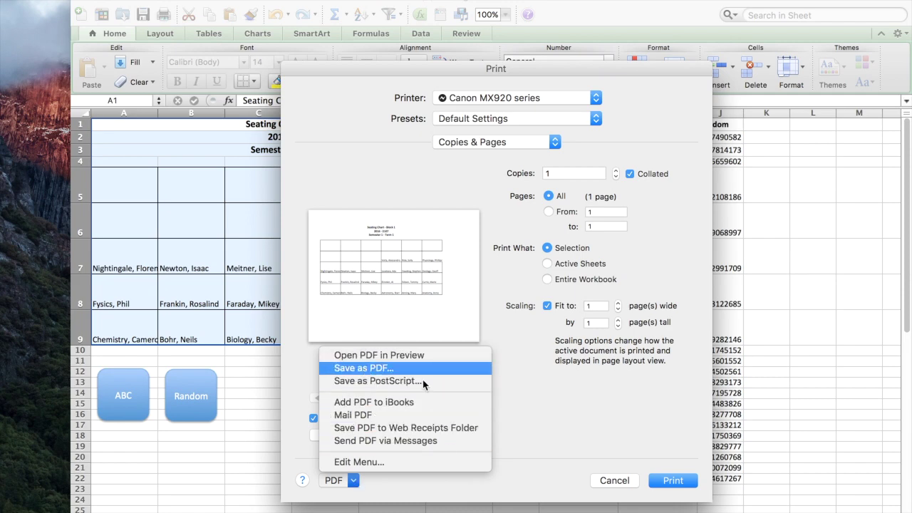
pyautogui.click(545, 399)
pyautogui.click(612, 481)
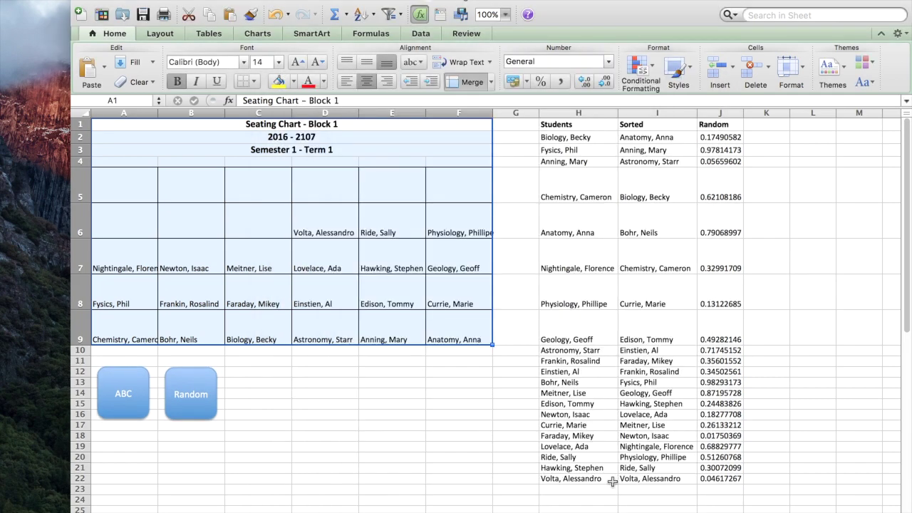
pyautogui.click(411, 432)
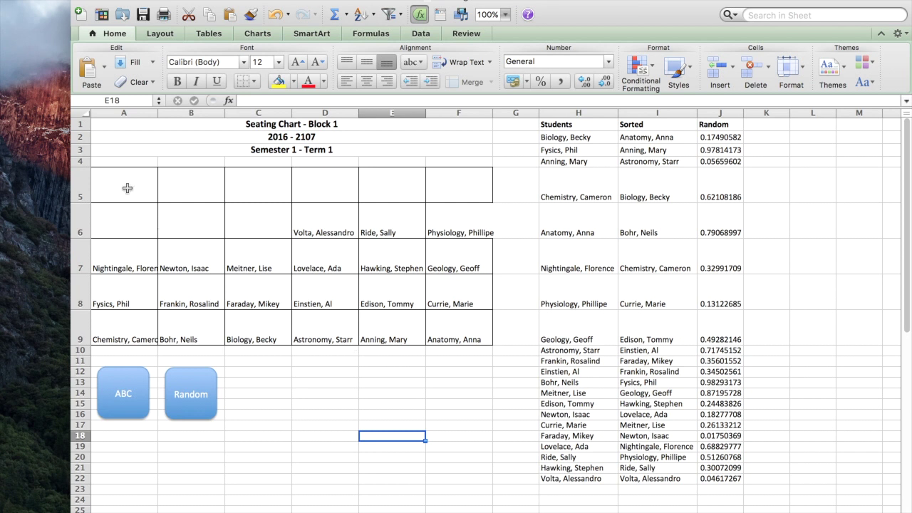
# Center the names in seating cells A5:F9 vertically and horizontally, and wrap their text
pyautogui.moveTo(127, 187); pyautogui.dragTo(464, 325)
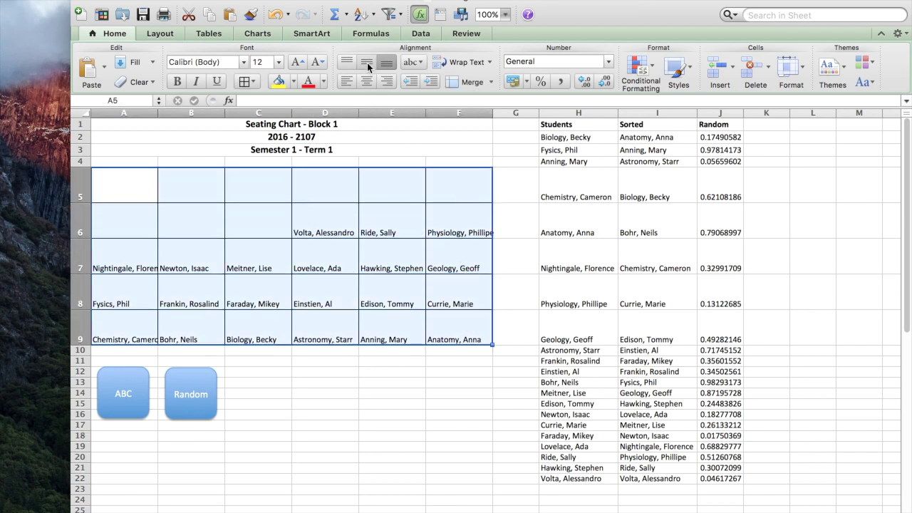
pyautogui.click(367, 62)
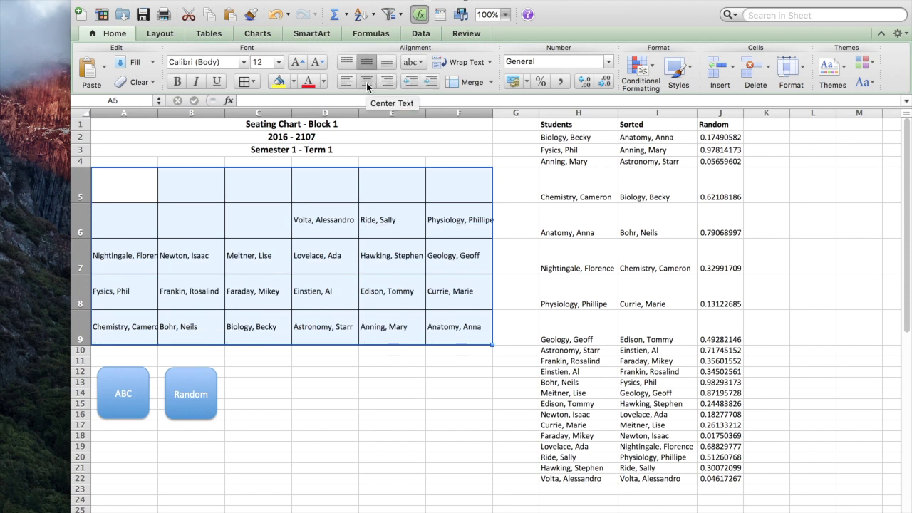
pyautogui.click(367, 82)
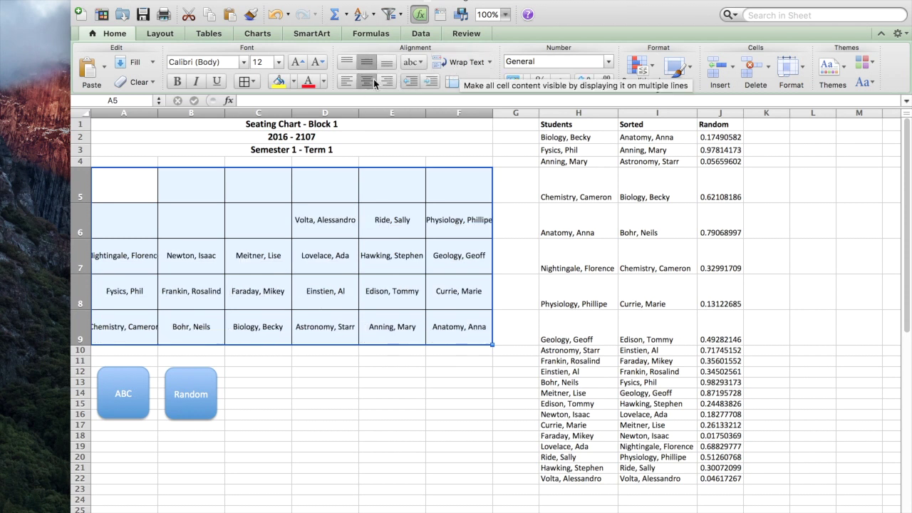
pyautogui.click(467, 62)
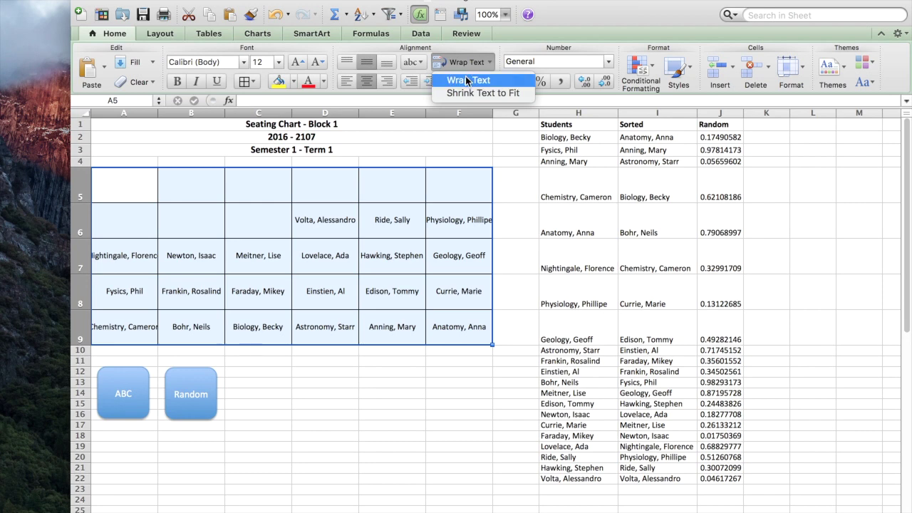
pyautogui.click(467, 76)
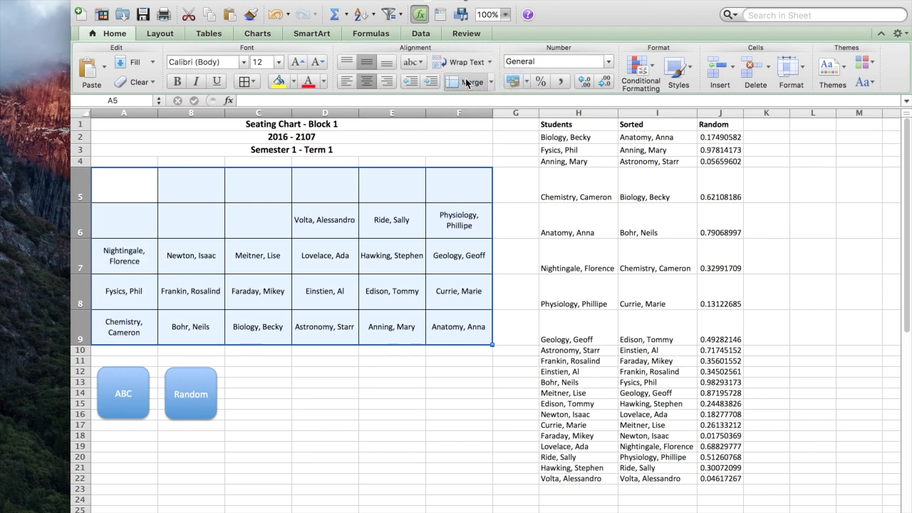
# Set the font size of seating cells A5:F9 to 14
pyautogui.click(267, 62)
pyautogui.write('12')
pyautogui.press('Return')
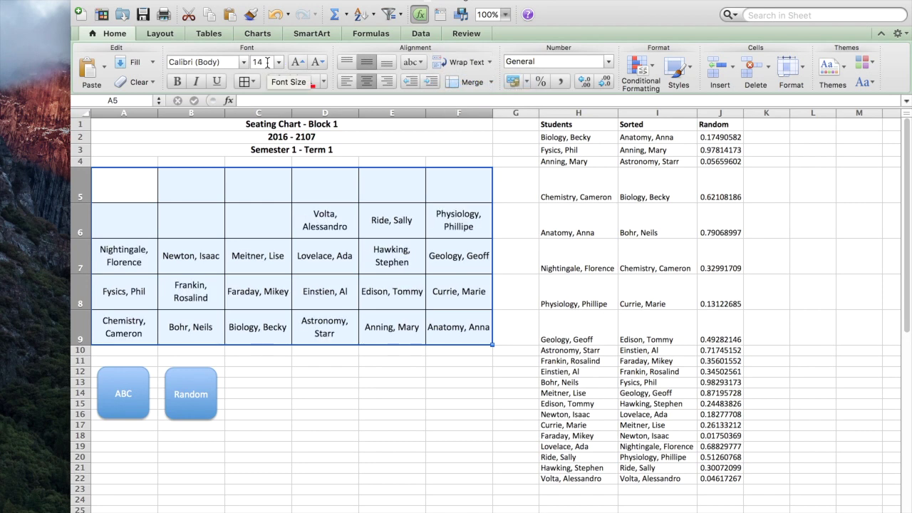
pyautogui.click(371, 395)
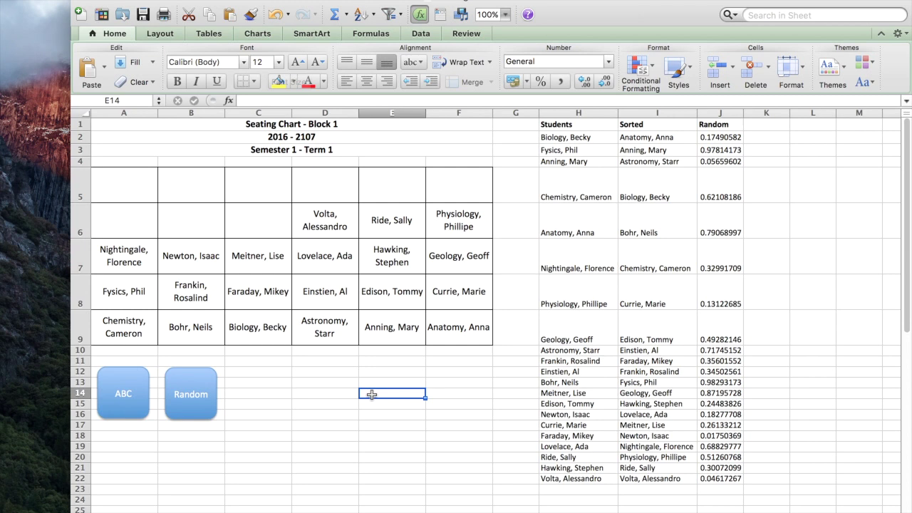
# Preview A1:F9 as a print selection, check its orientation and scaling in the page setup, and leave without printing
pyautogui.click(117, 128)
pyautogui.moveTo(376, 128); pyautogui.dragTo(462, 327)
pyautogui.press('super+p')
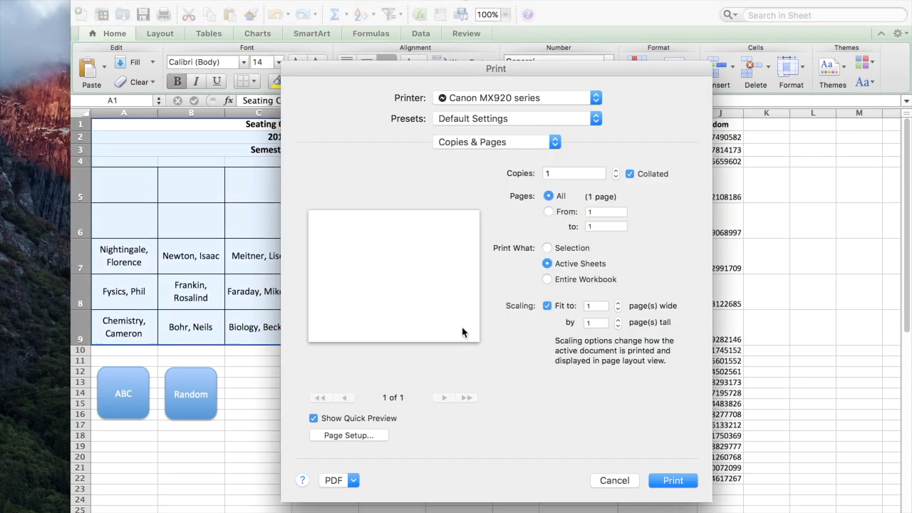
pyautogui.click(547, 248)
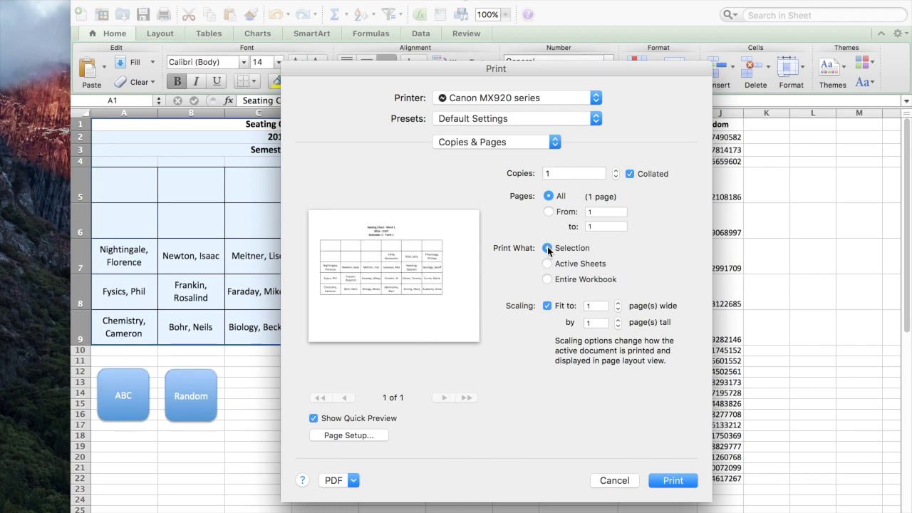
pyautogui.click(358, 435)
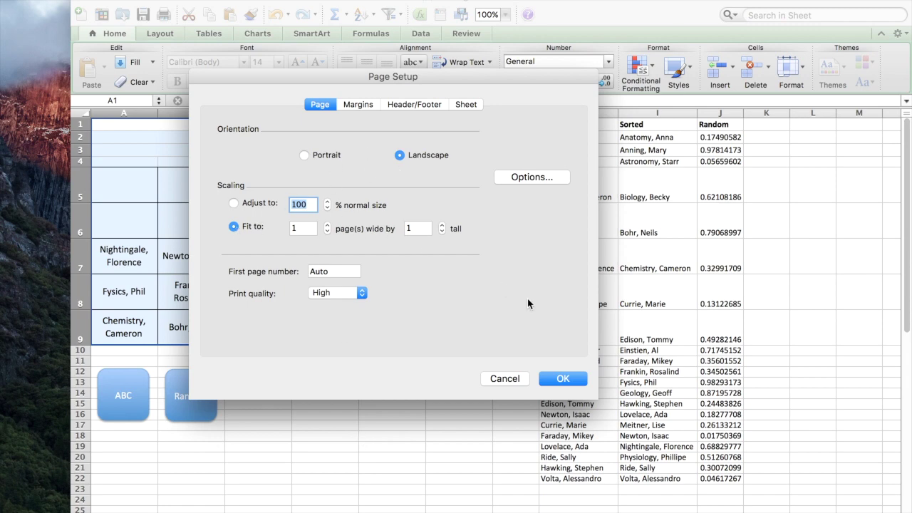
pyautogui.click(563, 378)
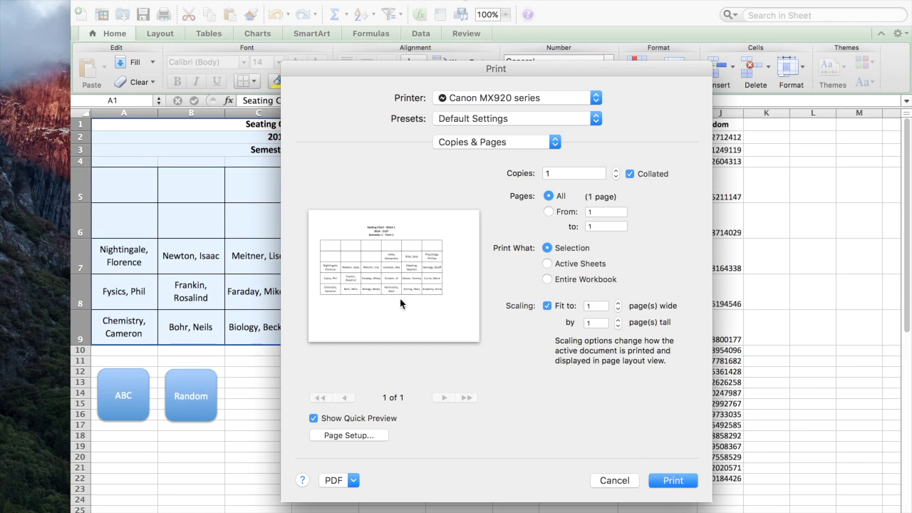
pyautogui.click(629, 479)
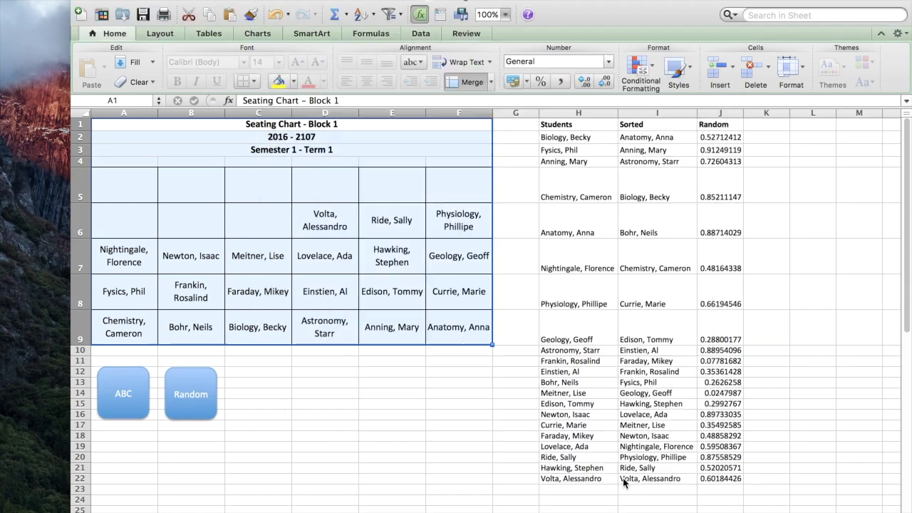
pyautogui.click(364, 411)
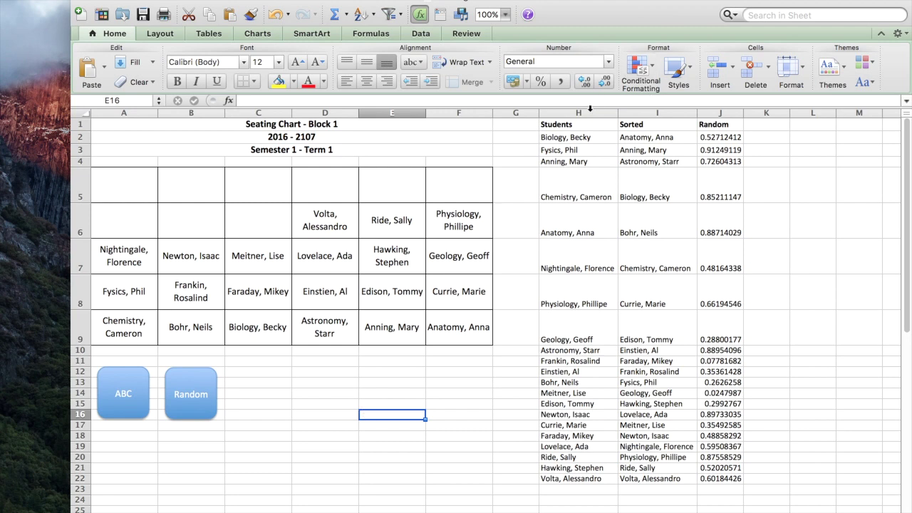
# Hide columns H to J, which hold the Students, Sorted and Random lists
pyautogui.moveTo(590, 113); pyautogui.dragTo(721, 114)
pyautogui.rightClick(721, 114)
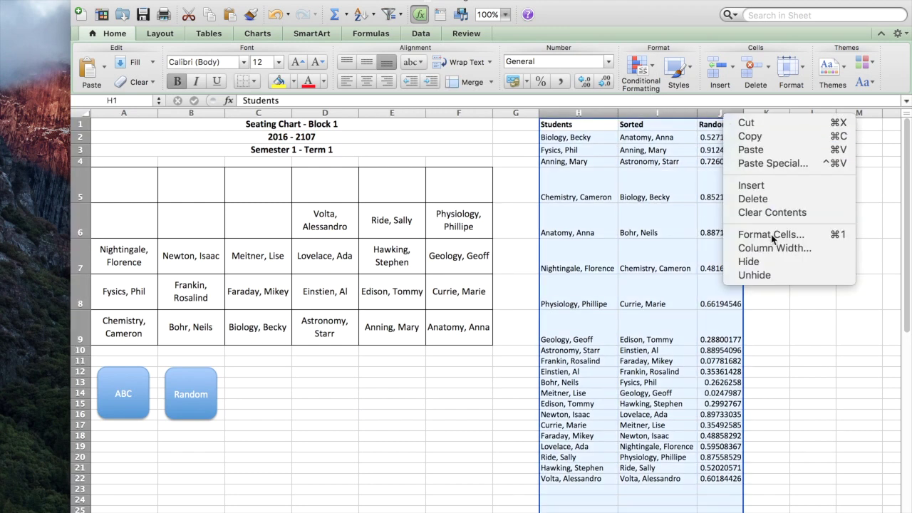
pyautogui.click(767, 261)
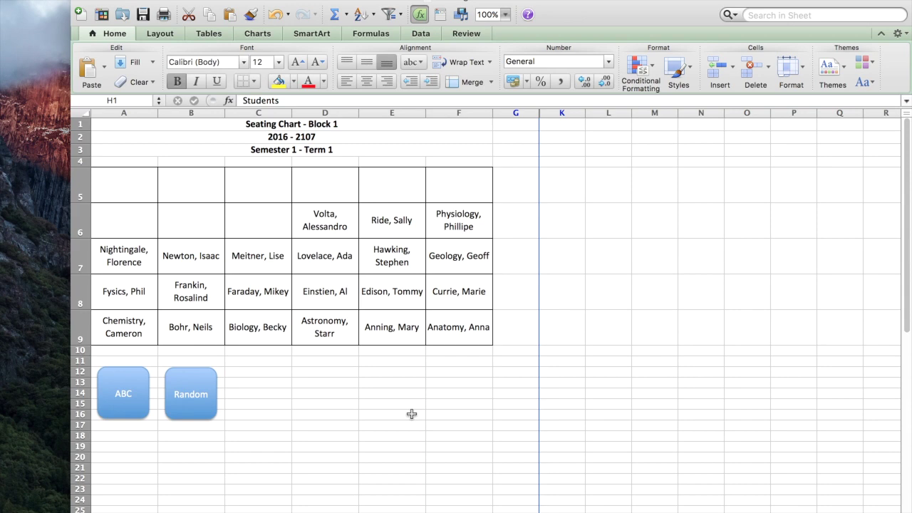